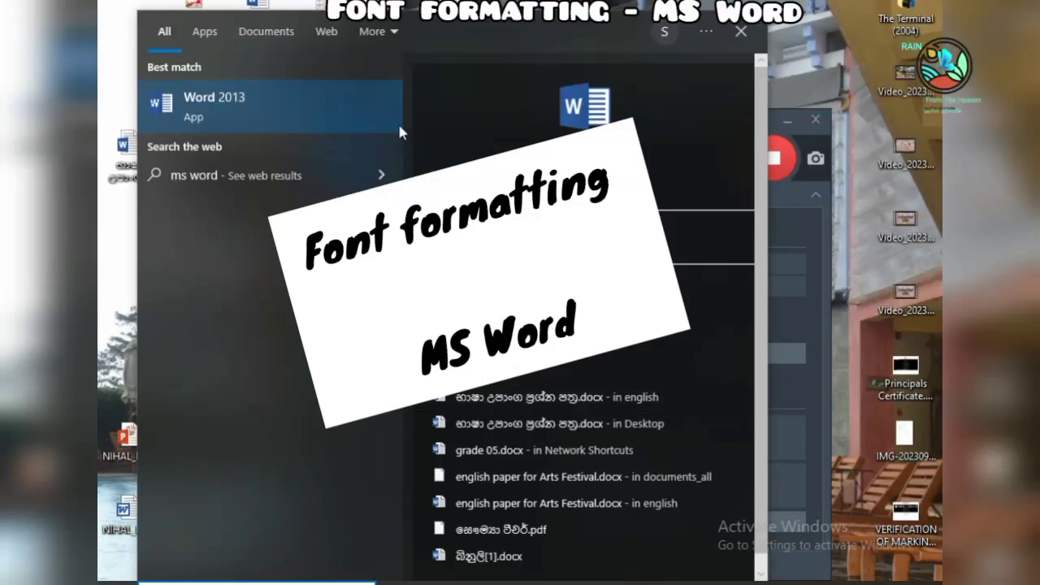
# - Open Word 2013 from the Best match entry in the Start menu search results
pyautogui.click(257, 104)
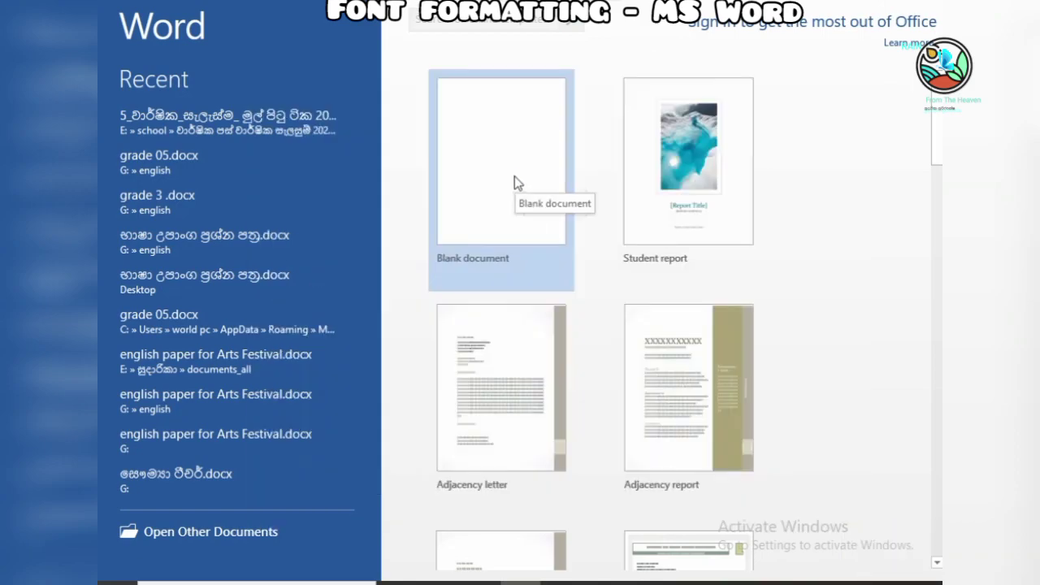
# - Create a blank document, type 'My document' and check the AutoCorrect options on 'My'
pyautogui.click(516, 178)
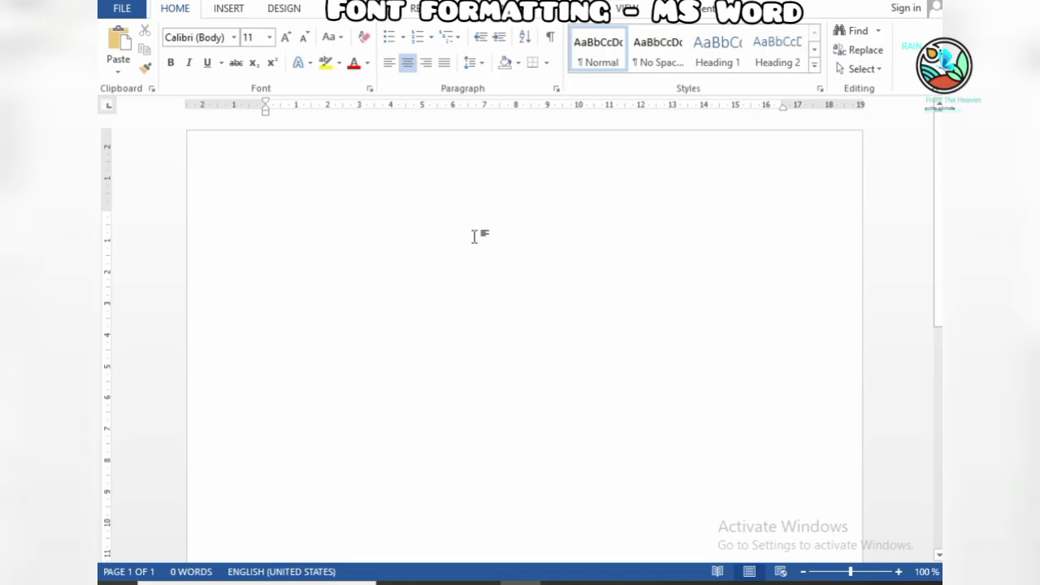
pyautogui.write('my')
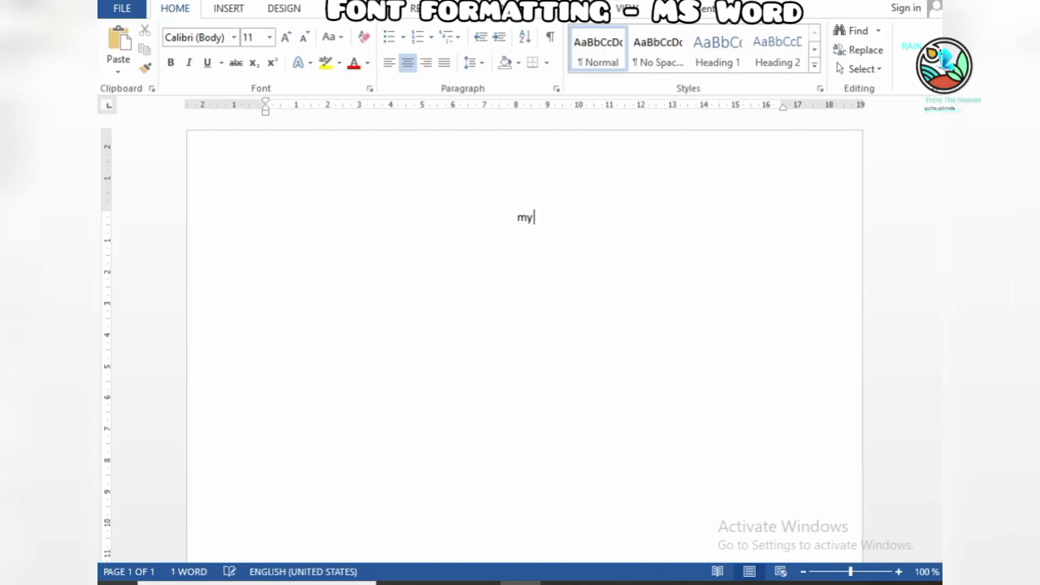
pyautogui.write(' docume')
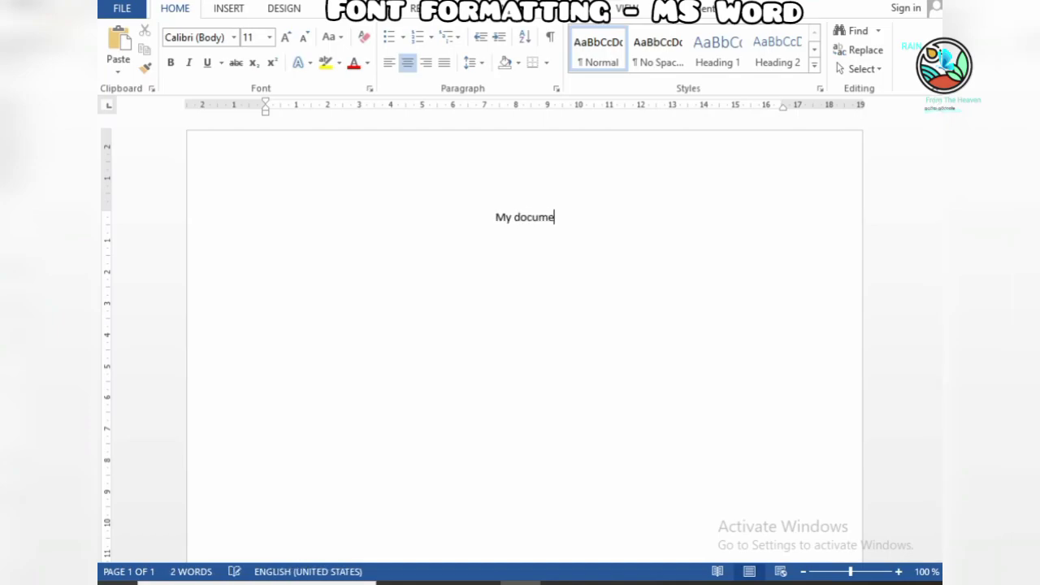
pyautogui.write('nt')
pyautogui.click(501, 233)
# - Select 'My document' and scroll the font list, previewing fonts like Matura MT Script Capitals
pyautogui.click(565, 217)
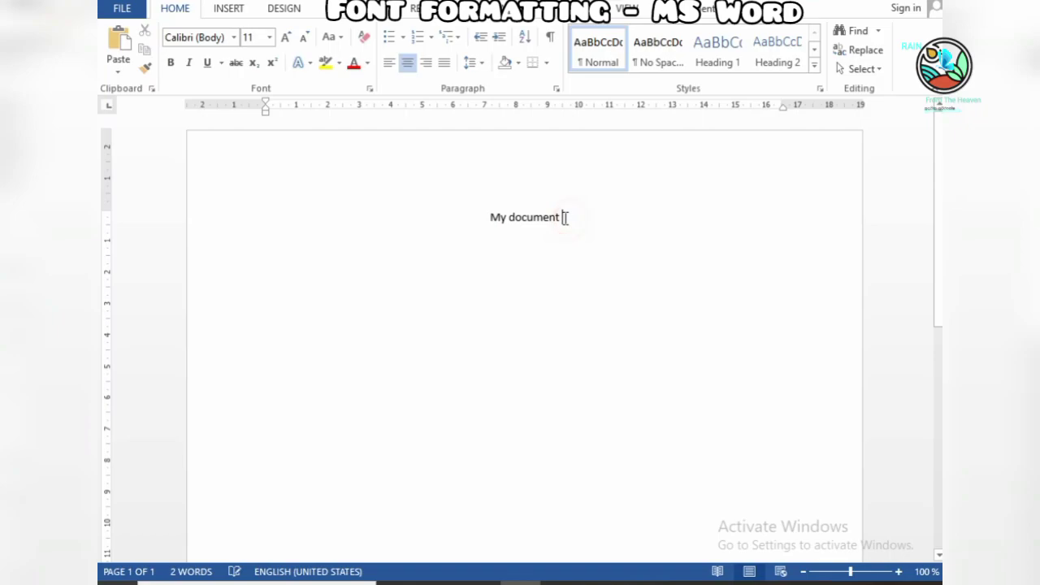
pyautogui.moveTo(565, 217); pyautogui.dragTo(488, 217)
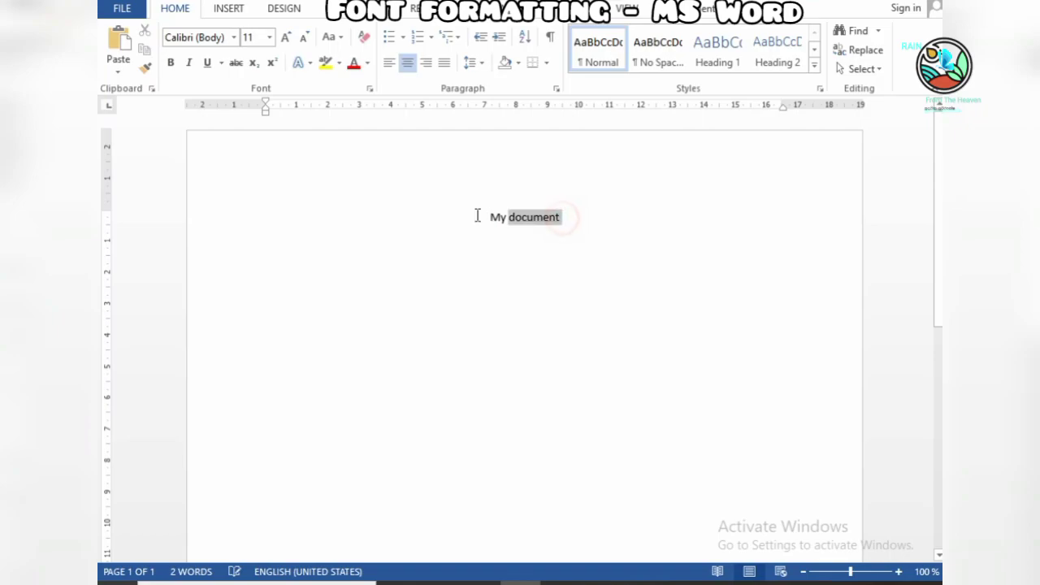
pyautogui.click(233, 38)
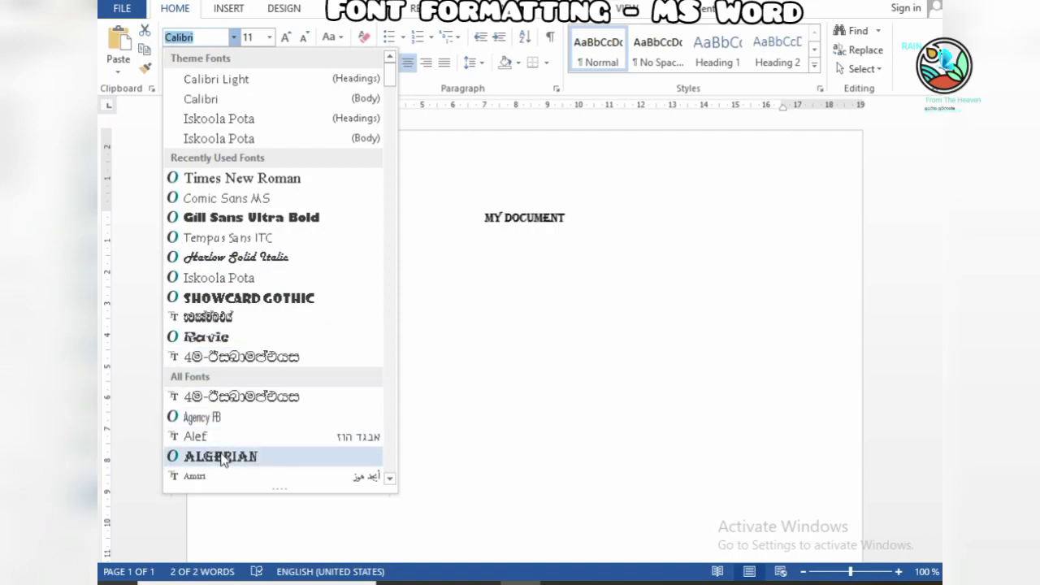
pyautogui.scroll(-4, 225, 455)
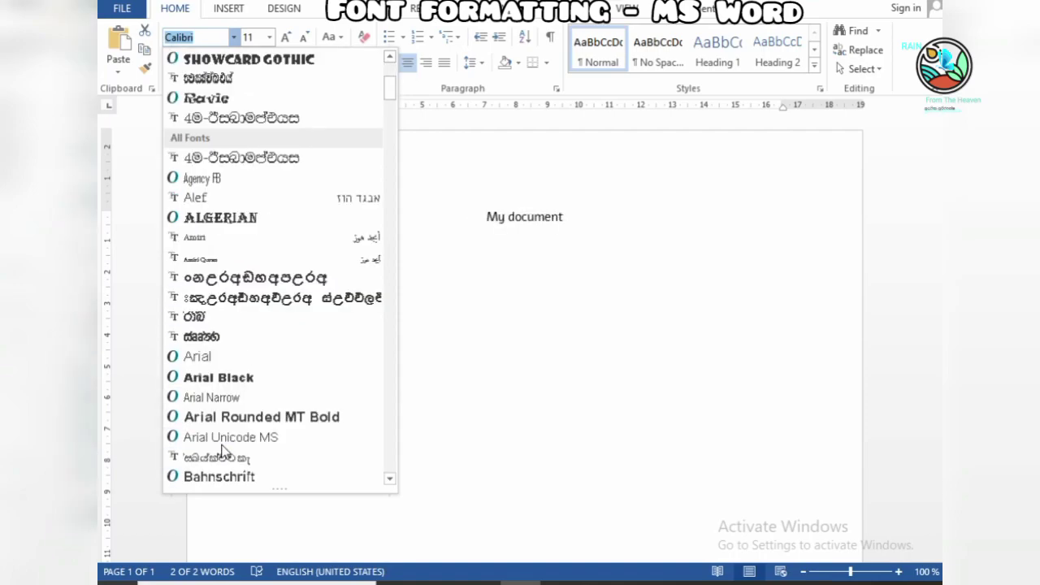
pyautogui.scroll(-4, 224, 452)
pyautogui.scroll(-4, 225, 452)
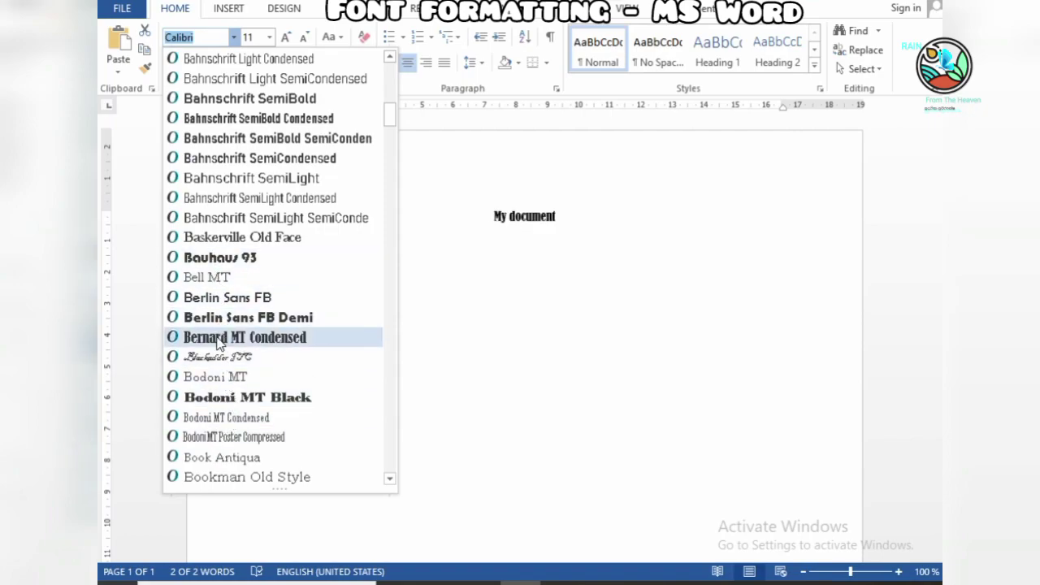
pyautogui.scroll(-8, 213, 374)
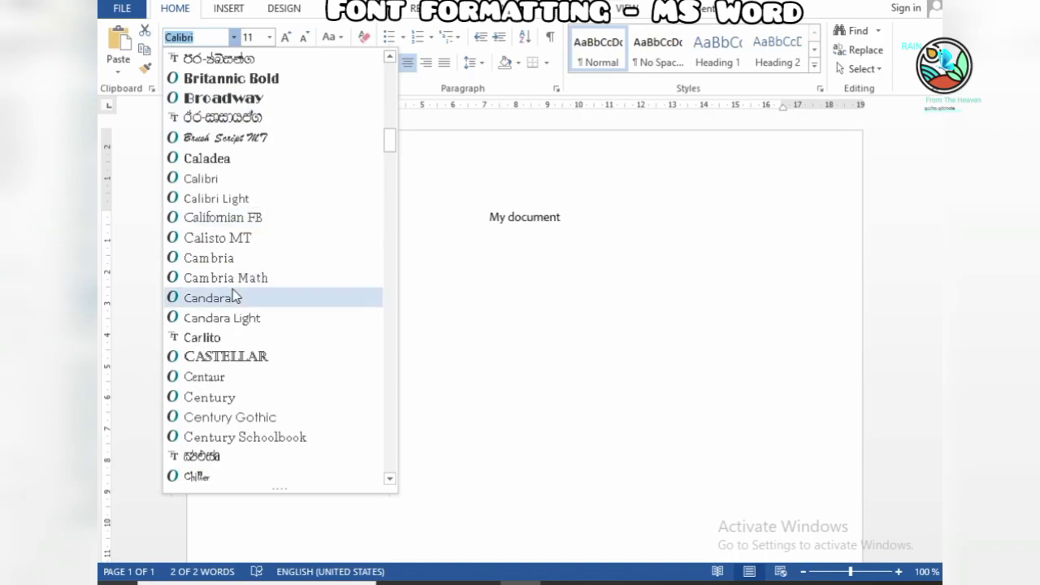
pyautogui.scroll(-4, 233, 295)
pyautogui.scroll(-4, 233, 295)
pyautogui.scroll(-4, 233, 295)
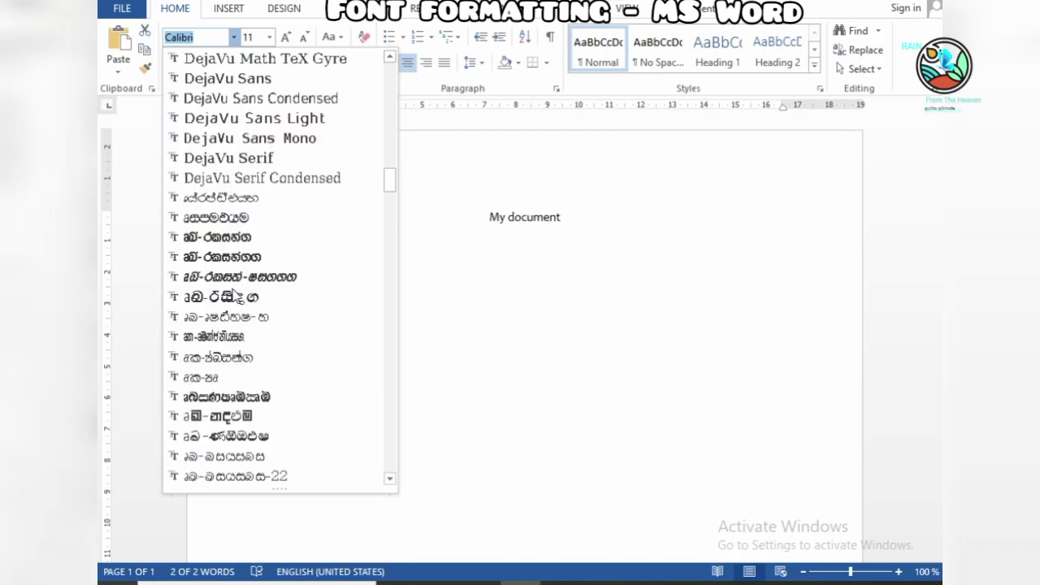
pyautogui.scroll(-4, 233, 295)
pyautogui.scroll(-3, 233, 296)
pyautogui.scroll(-4, 234, 295)
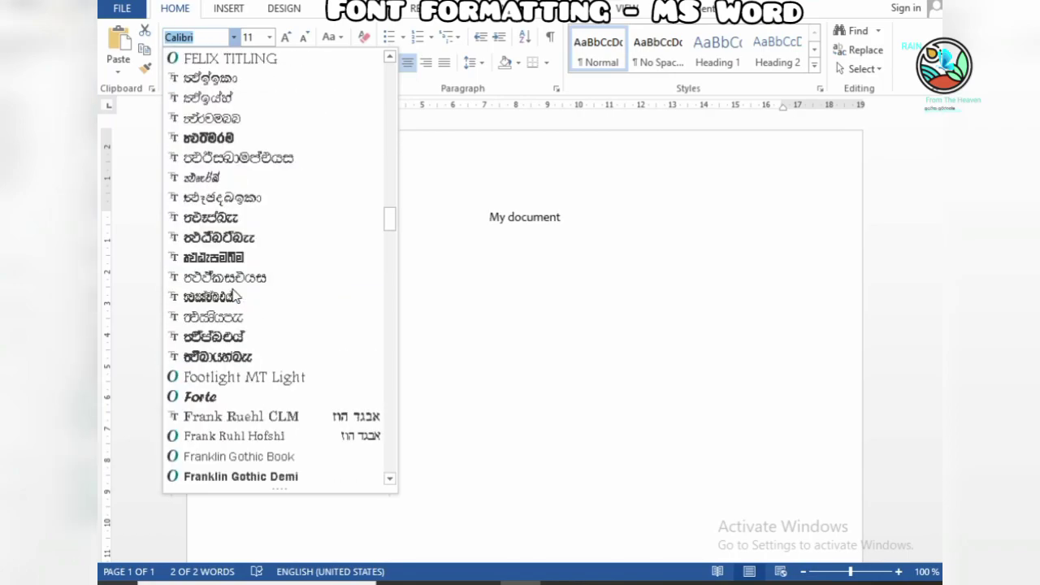
pyautogui.scroll(-4, 234, 296)
pyautogui.scroll(-4, 233, 297)
pyautogui.scroll(-4, 234, 298)
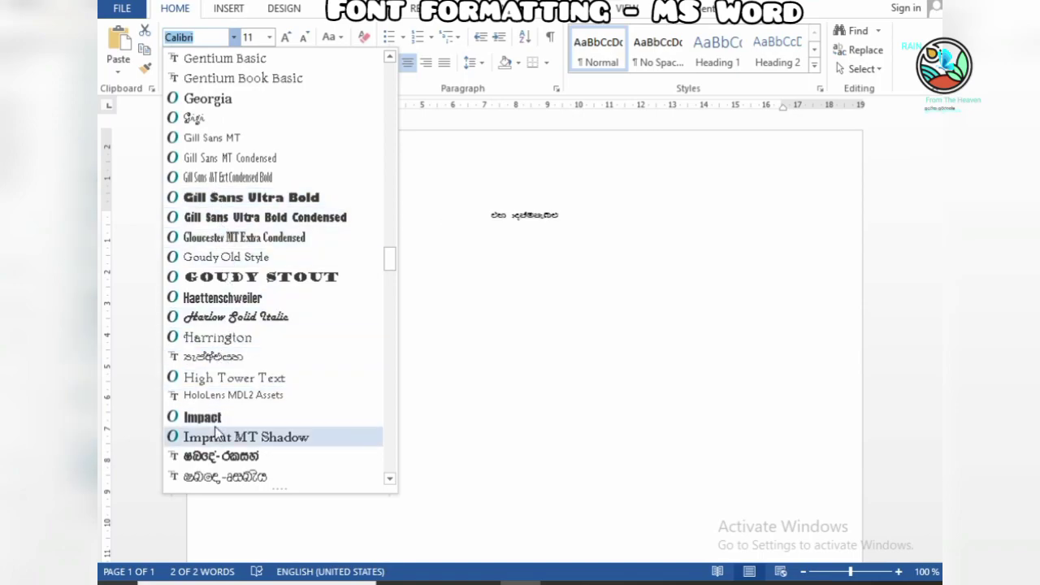
pyautogui.scroll(-10, 216, 429)
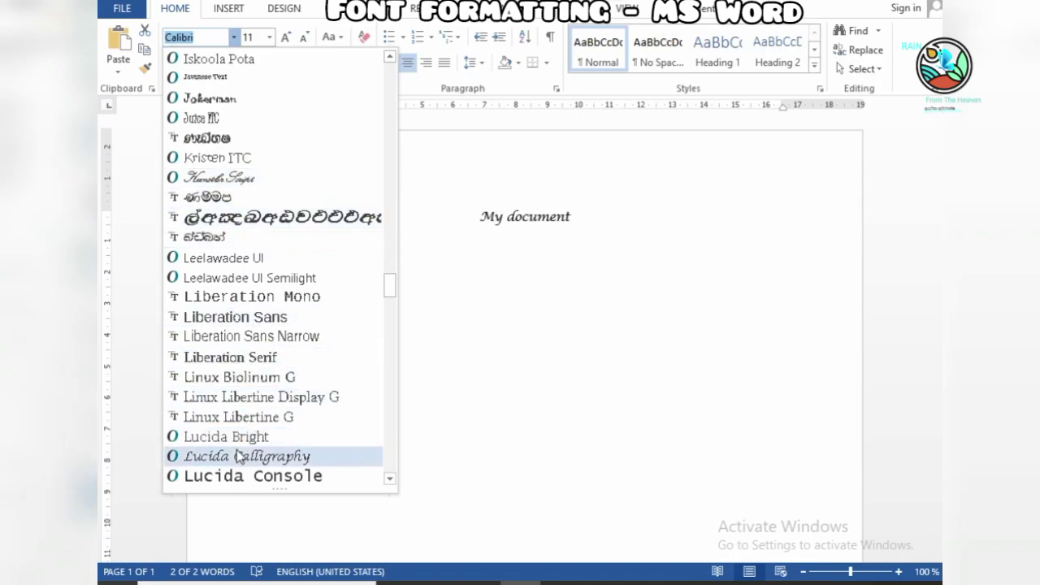
pyautogui.scroll(-4, 240, 456)
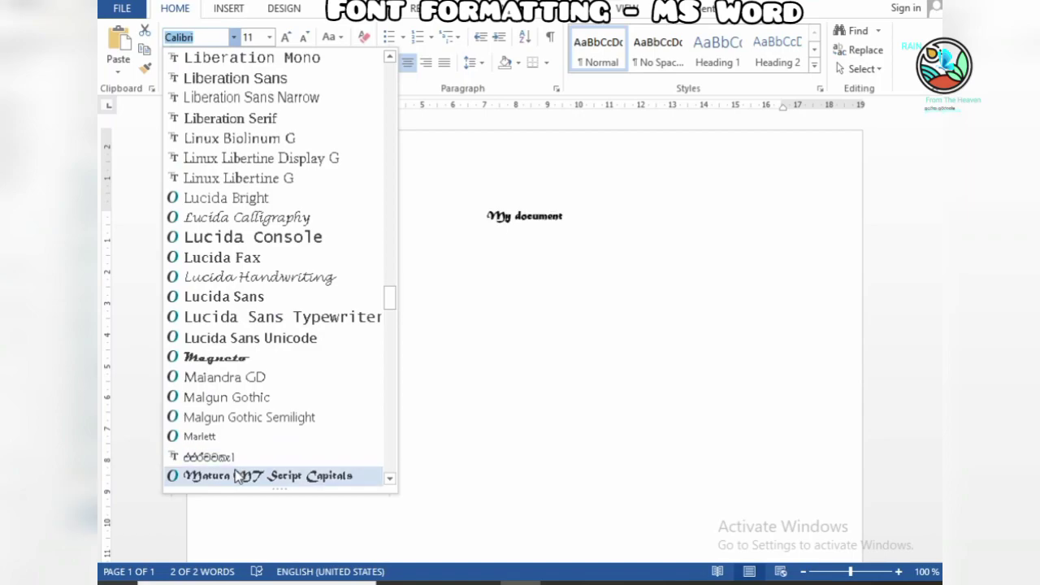
pyautogui.scroll(-4, 236, 478)
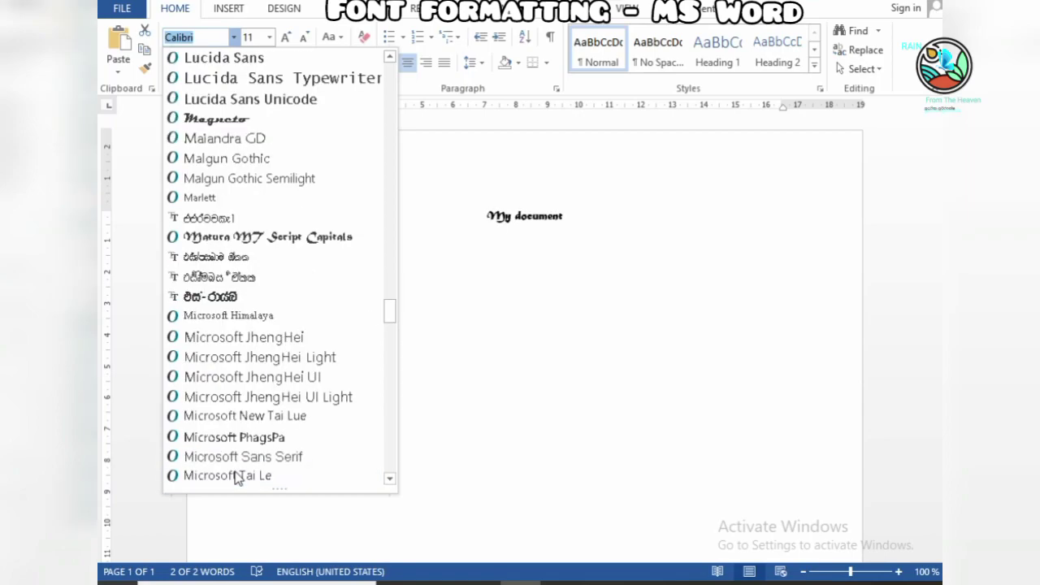
pyautogui.scroll(-4, 236, 478)
pyautogui.scroll(-4, 237, 478)
pyautogui.scroll(-4, 236, 478)
pyautogui.scroll(-4, 235, 478)
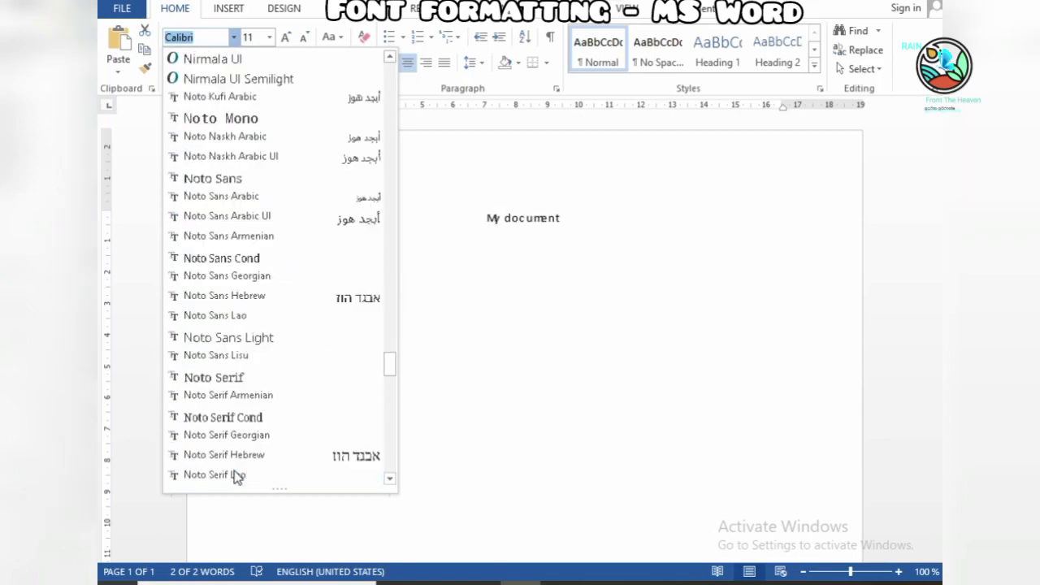
pyautogui.scroll(-4, 237, 472)
pyautogui.scroll(-4, 236, 468)
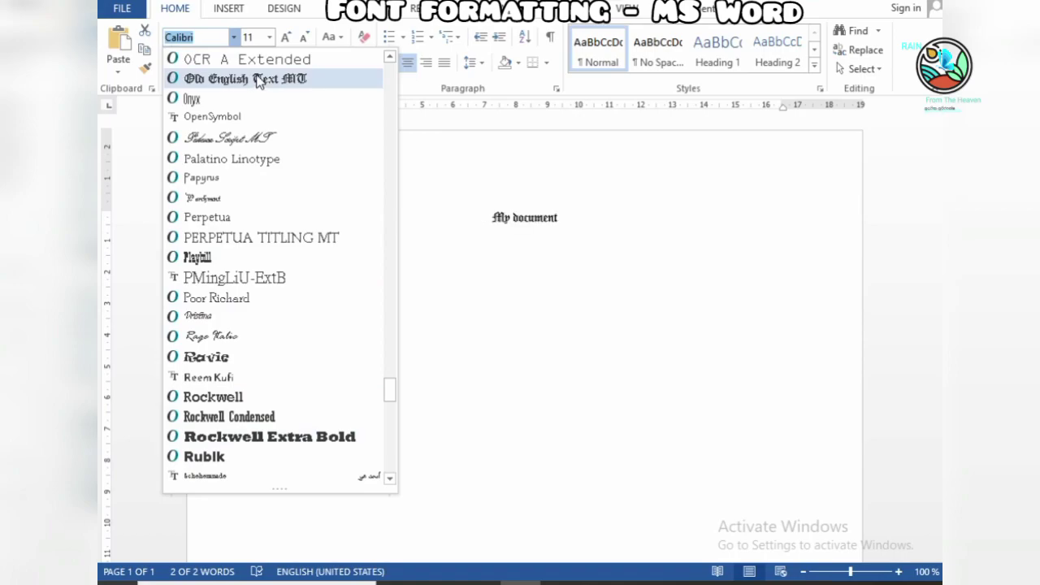
pyautogui.scroll(-5, 232, 268)
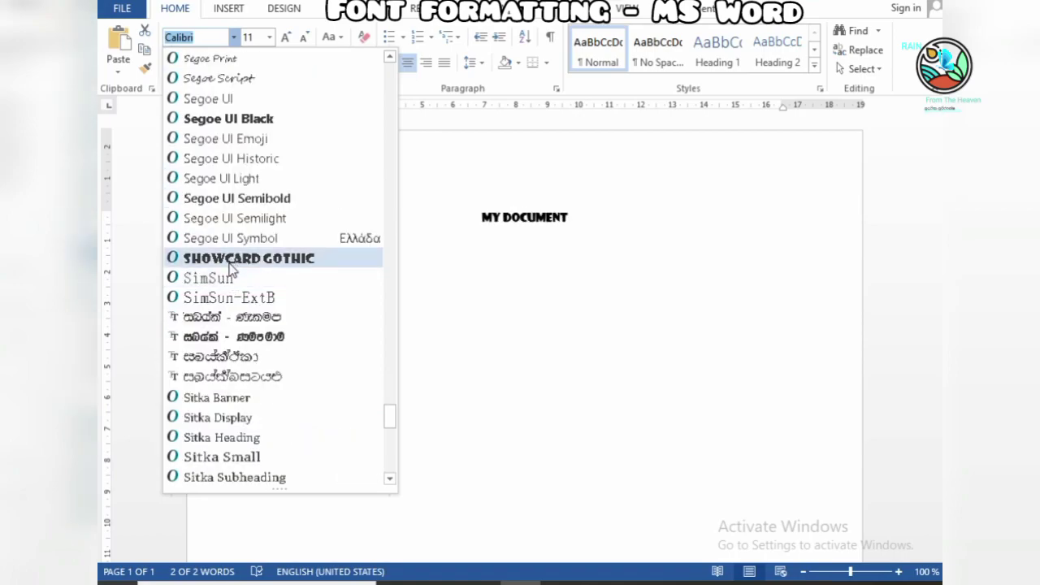
pyautogui.scroll(-4, 229, 289)
pyautogui.scroll(-4, 225, 309)
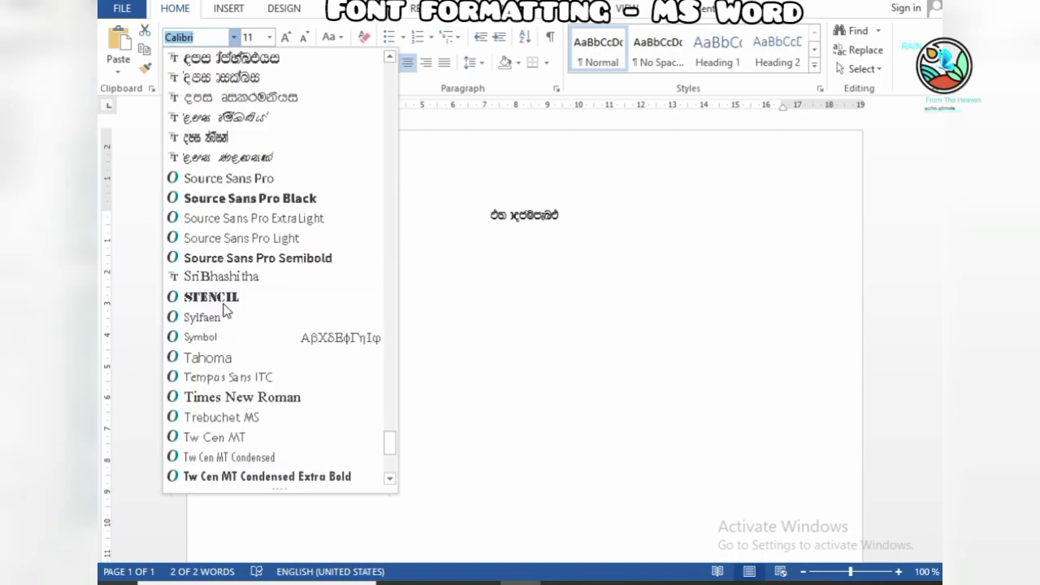
pyautogui.scroll(-4, 226, 311)
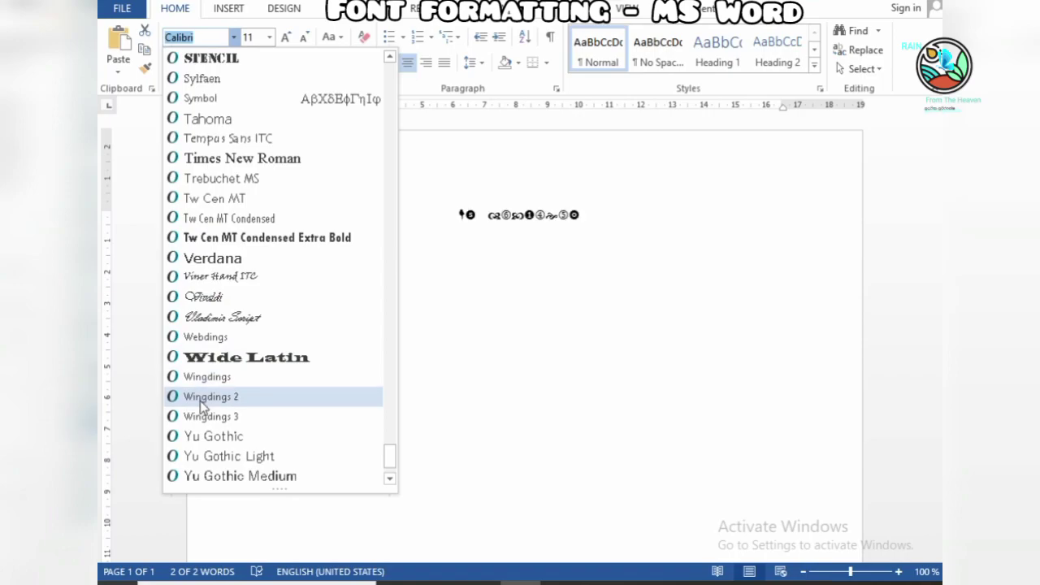
pyautogui.scroll(-2, 199, 410)
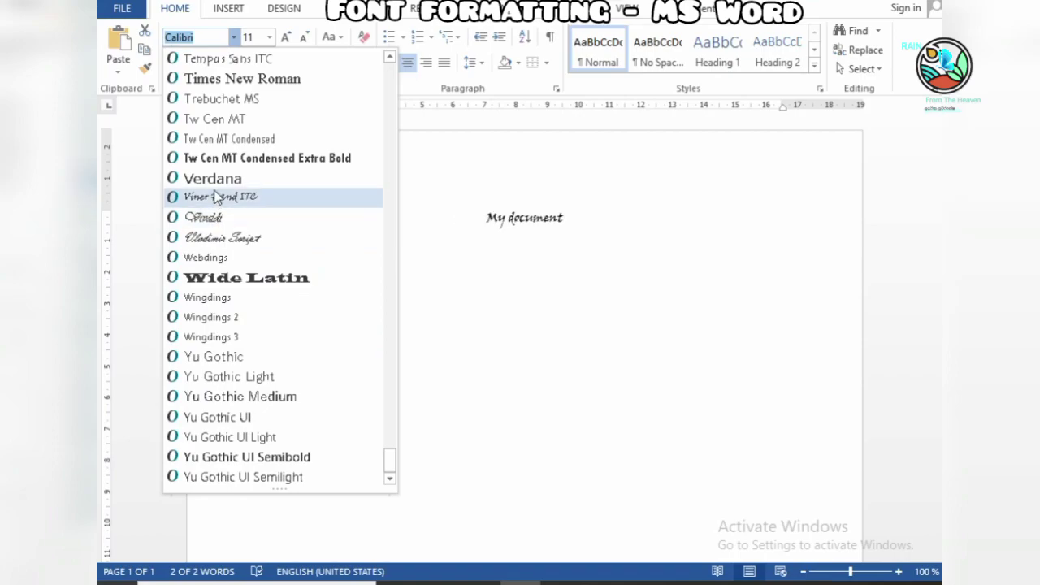
pyautogui.scroll(5, 216, 196)
pyautogui.scroll(4, 240, 122)
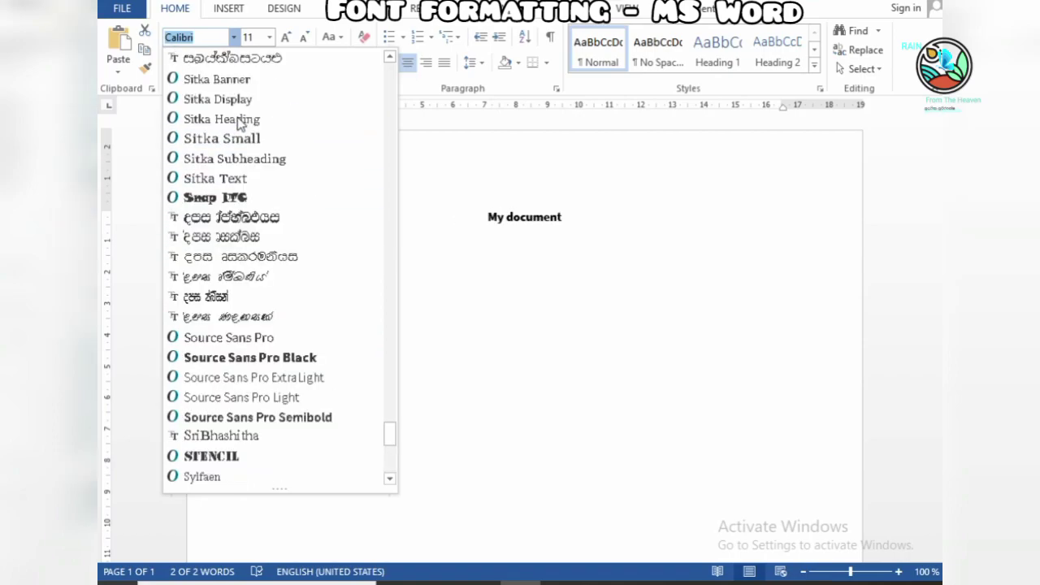
pyautogui.scroll(4, 240, 122)
pyautogui.scroll(4, 240, 122)
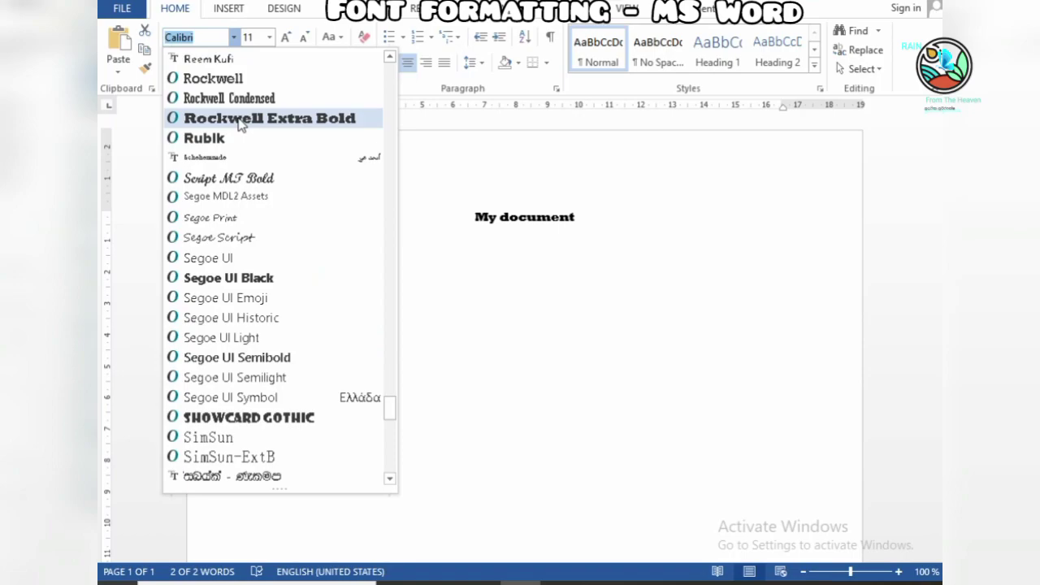
pyautogui.scroll(3, 240, 122)
pyautogui.scroll(3, 239, 122)
pyautogui.scroll(3, 239, 122)
pyautogui.scroll(4, 240, 122)
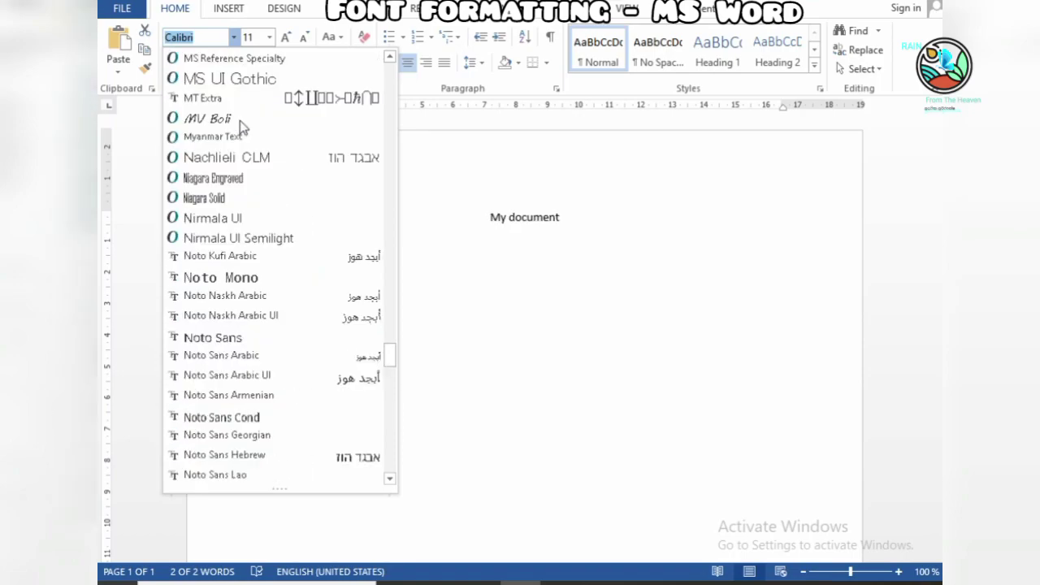
pyautogui.scroll(4, 240, 121)
pyautogui.scroll(4, 240, 122)
pyautogui.scroll(4, 240, 122)
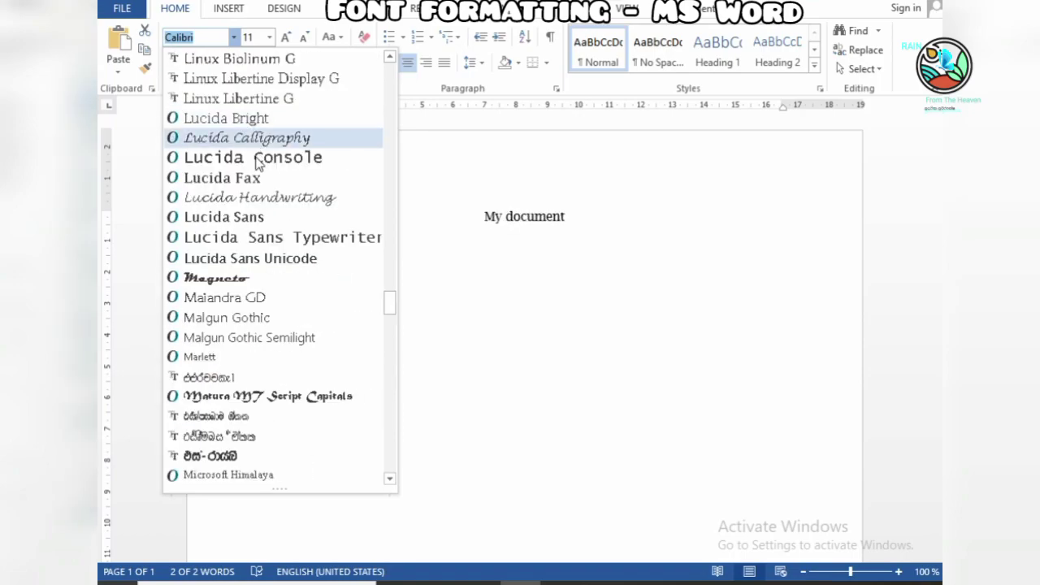
# - Apply the Magneto font to 'My document' and leave the size list unchanged
pyautogui.click(203, 286)
pyautogui.click(270, 38)
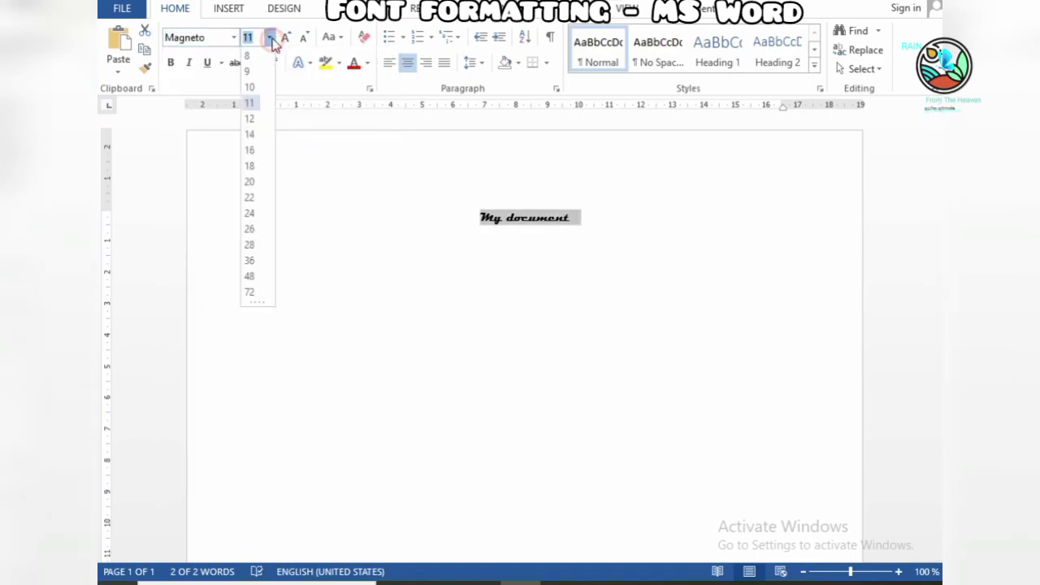
pyautogui.click(250, 296)
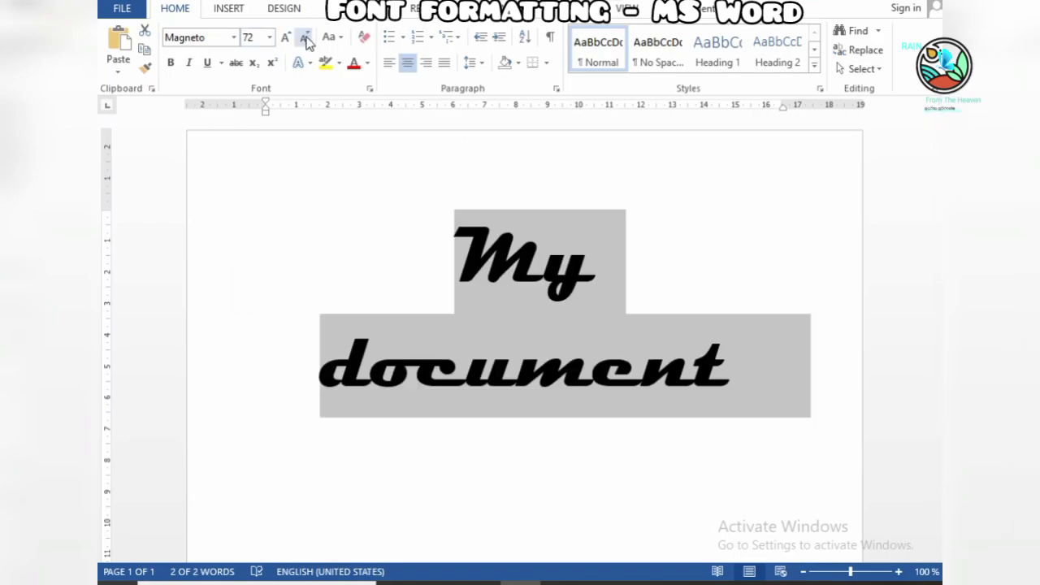
# - Adjust the text size with Shrink and Grow Font, settling on 80 pt
pyautogui.click(305, 38)
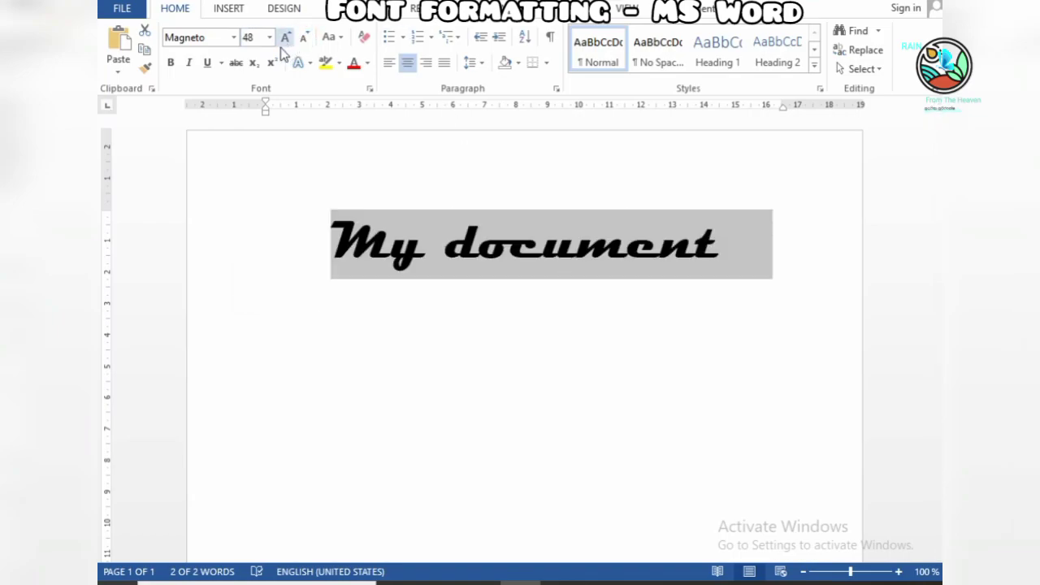
pyautogui.click(285, 38)
pyautogui.click(285, 38)
pyautogui.click(285, 39)
pyautogui.click(285, 38)
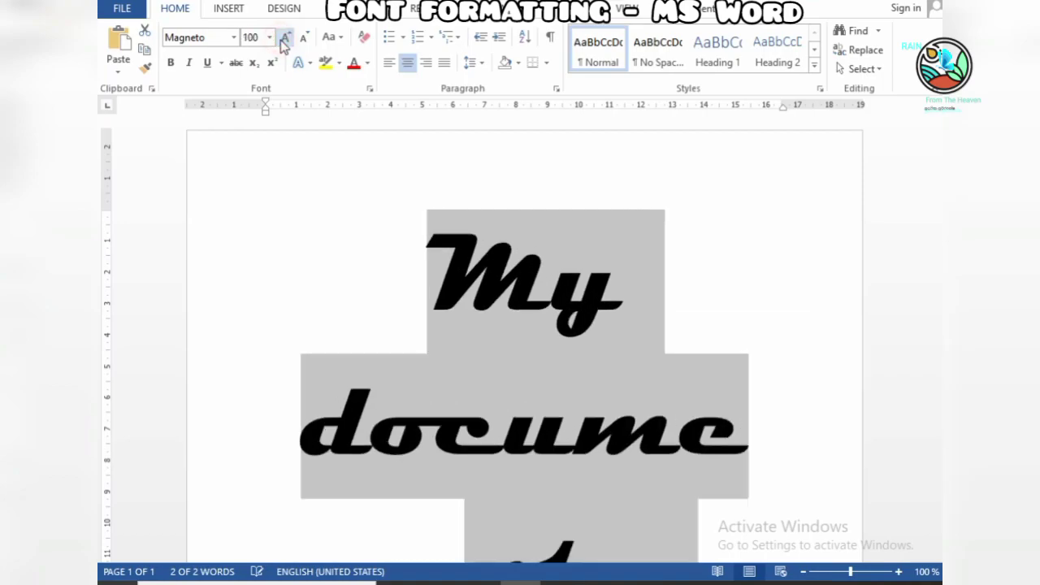
pyautogui.click(303, 38)
pyautogui.click(303, 38)
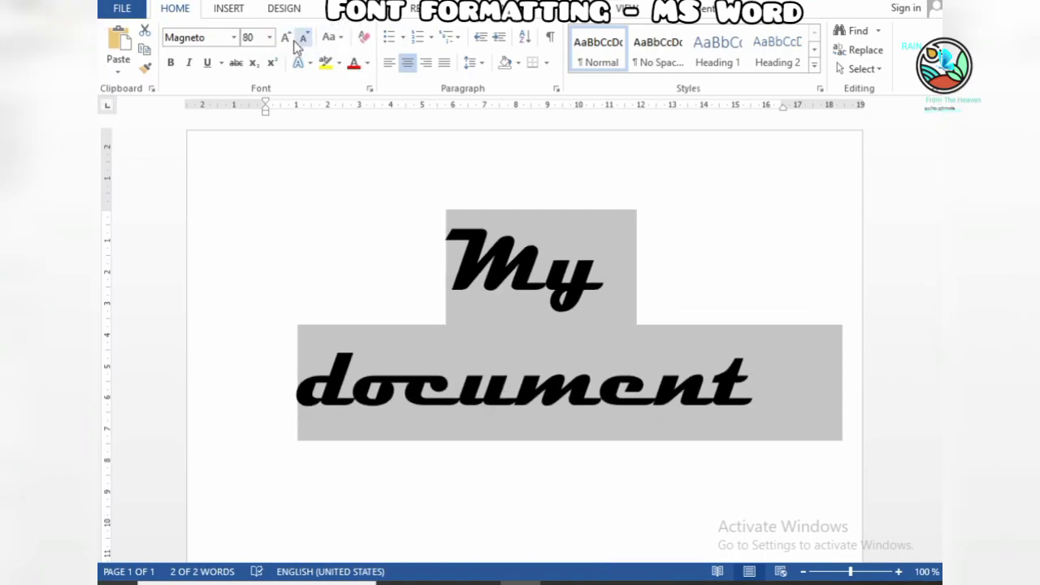
# - Try UPPERCASE, Sentence case and lowercase on the heading
pyautogui.click(340, 39)
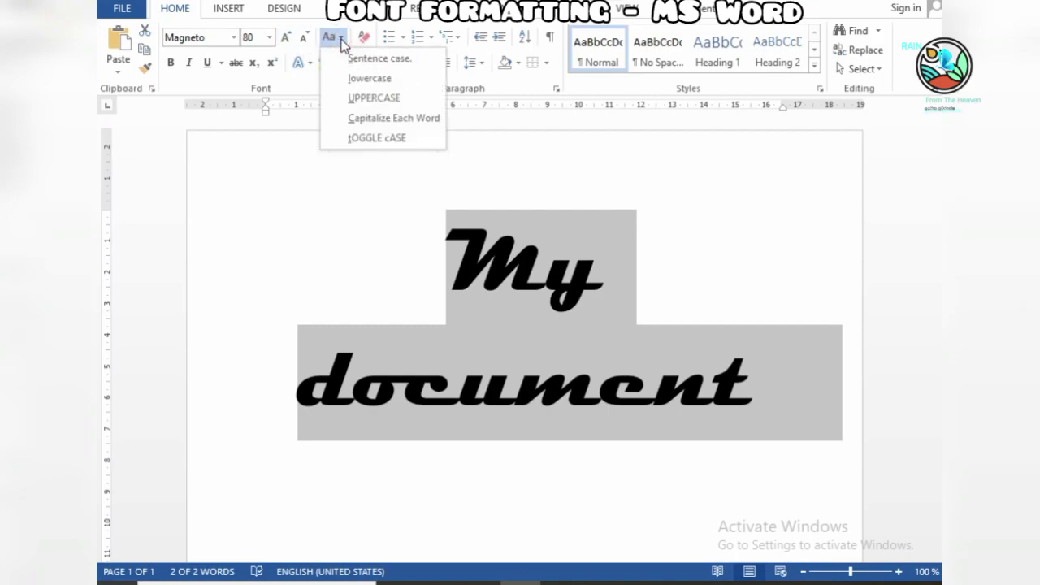
pyautogui.click(345, 101)
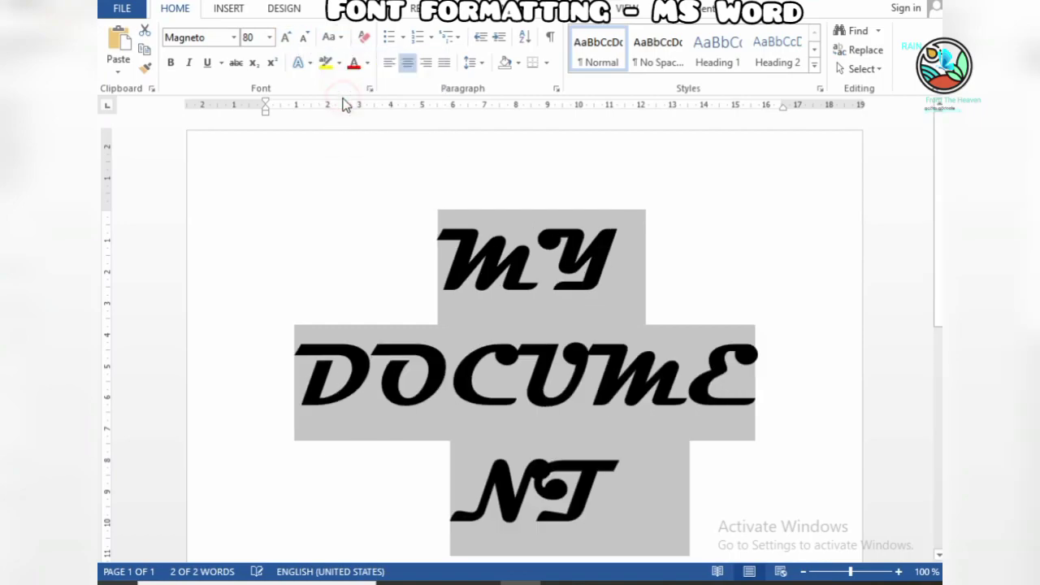
pyautogui.click(333, 38)
pyautogui.click(352, 62)
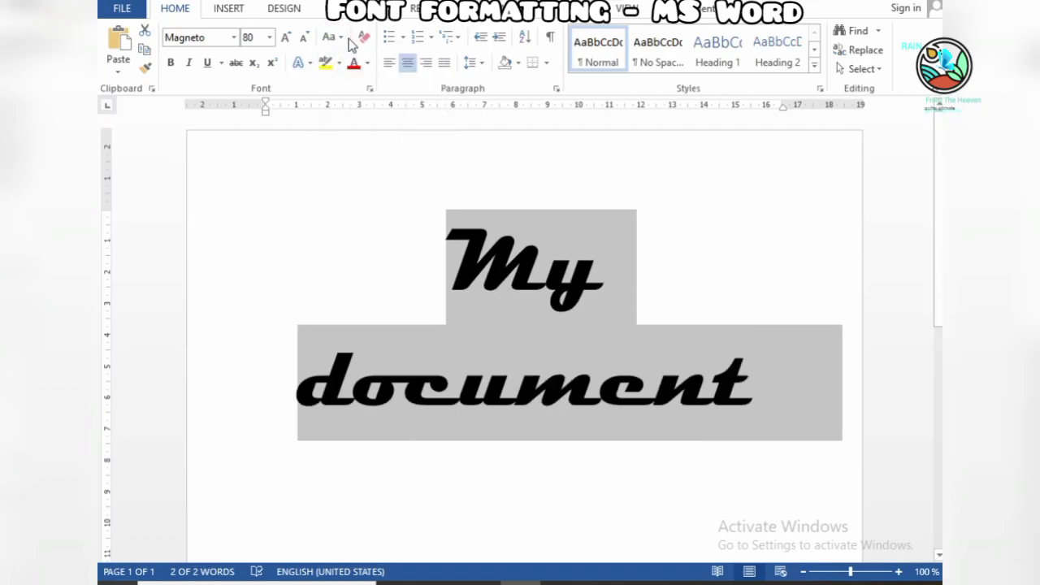
pyautogui.click(342, 38)
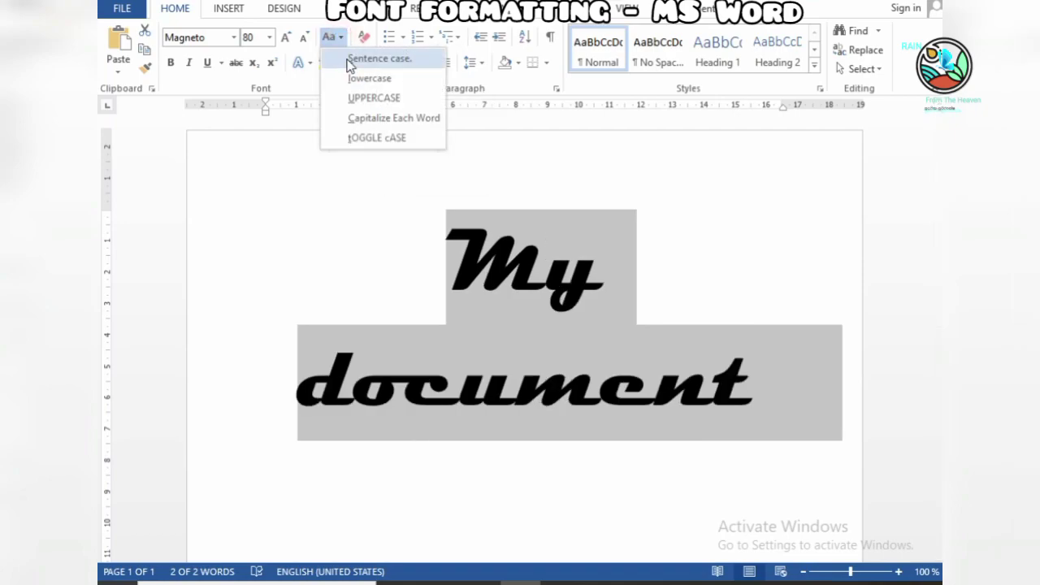
pyautogui.click(350, 79)
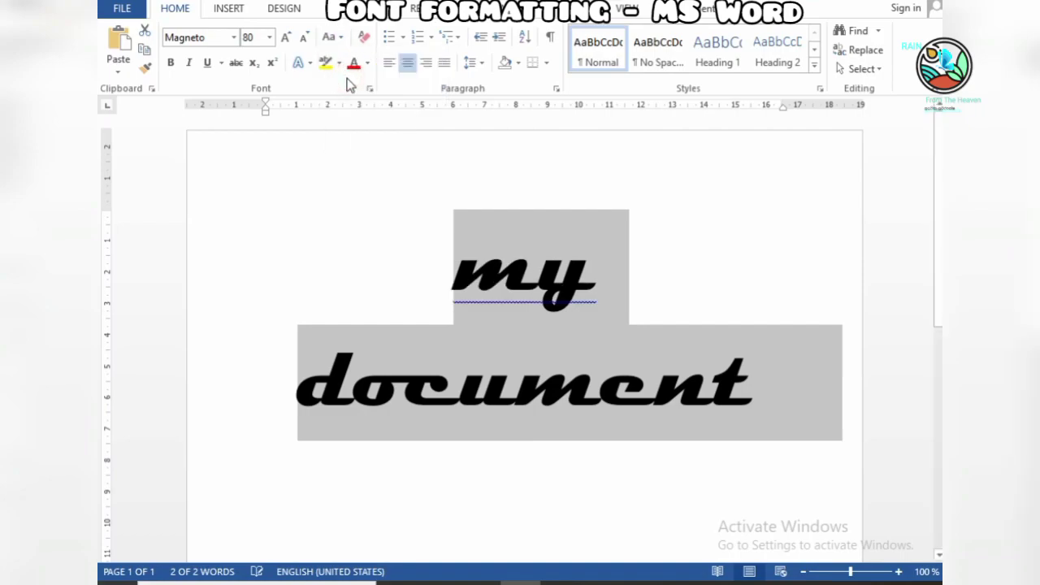
# - Try Capitalize Each Word and tOGGLE cASE, finishing with Capitalize Each Word: 'My Document'
pyautogui.click(331, 37)
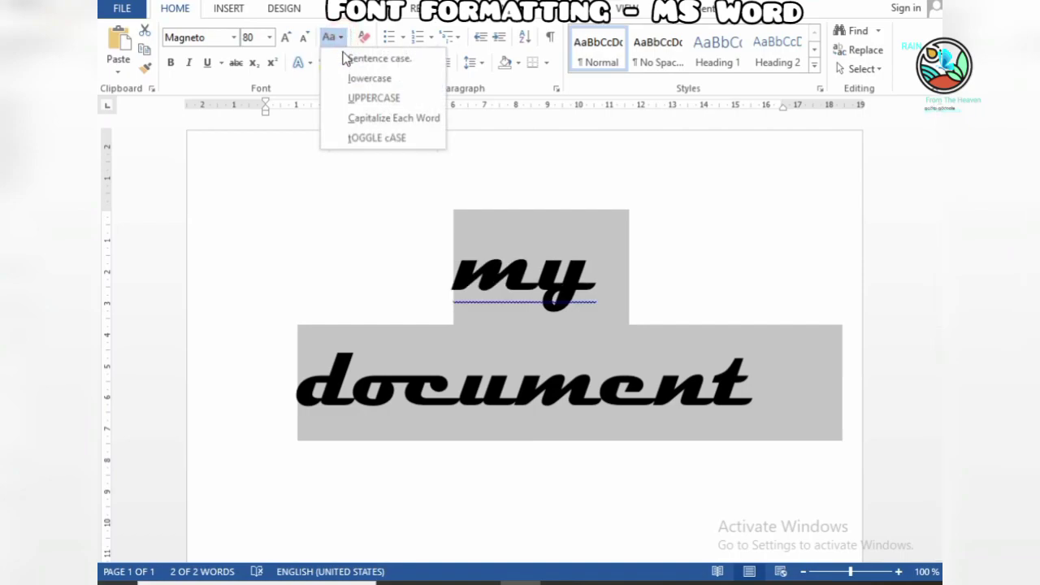
pyautogui.click(356, 118)
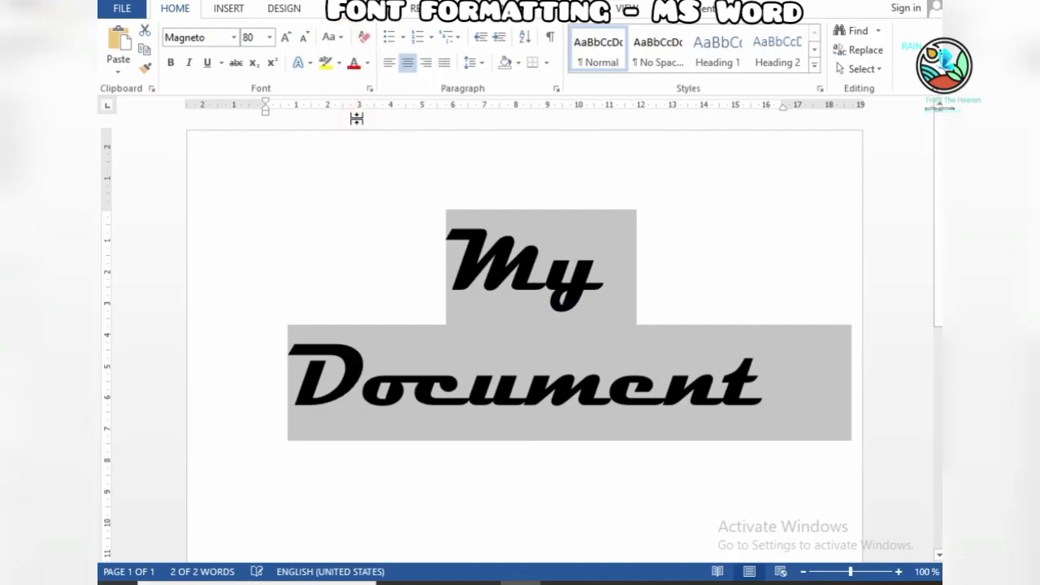
pyautogui.click(338, 38)
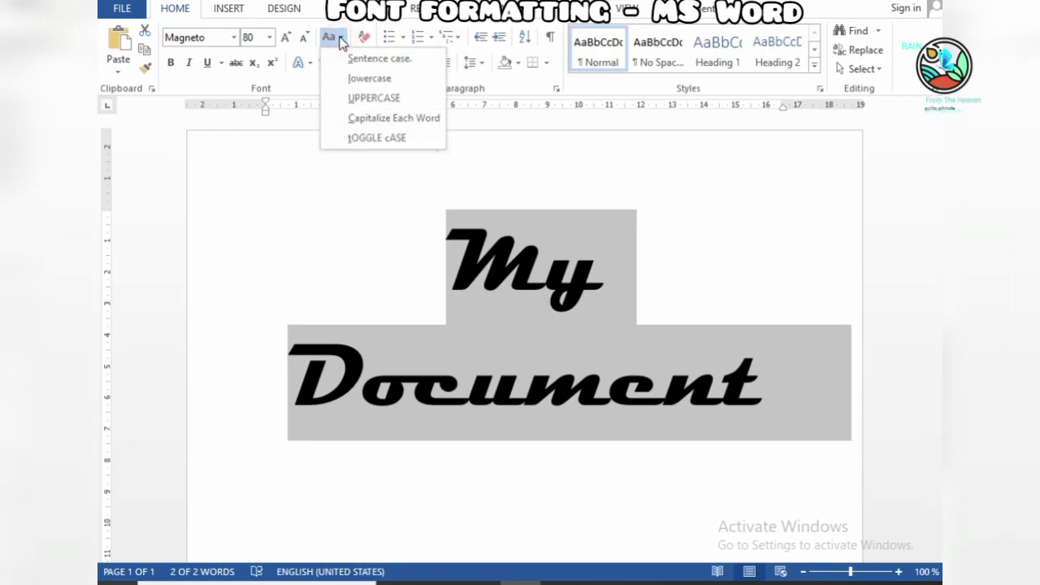
pyautogui.click(363, 139)
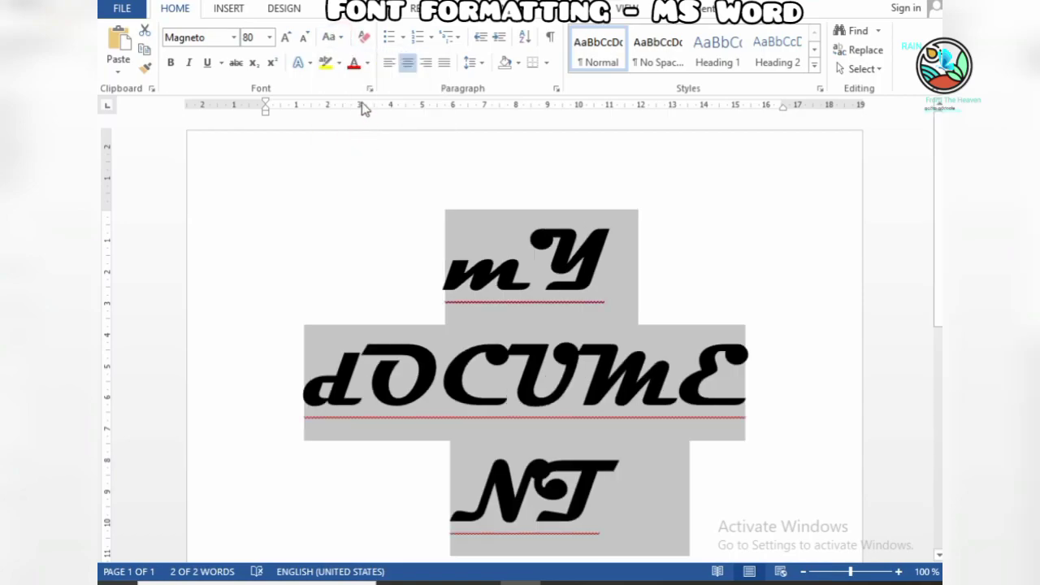
pyautogui.click(338, 39)
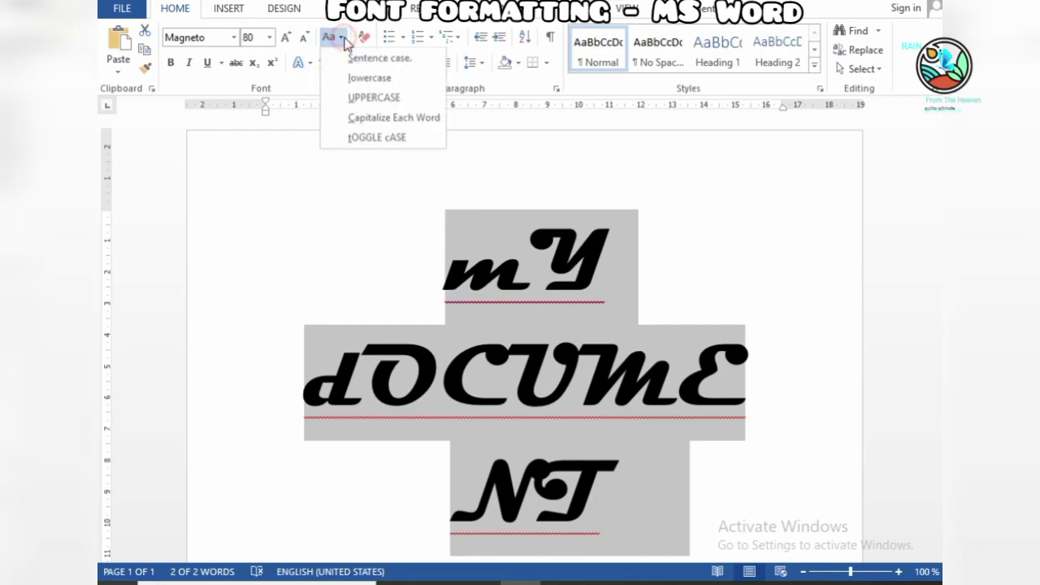
pyautogui.click(367, 118)
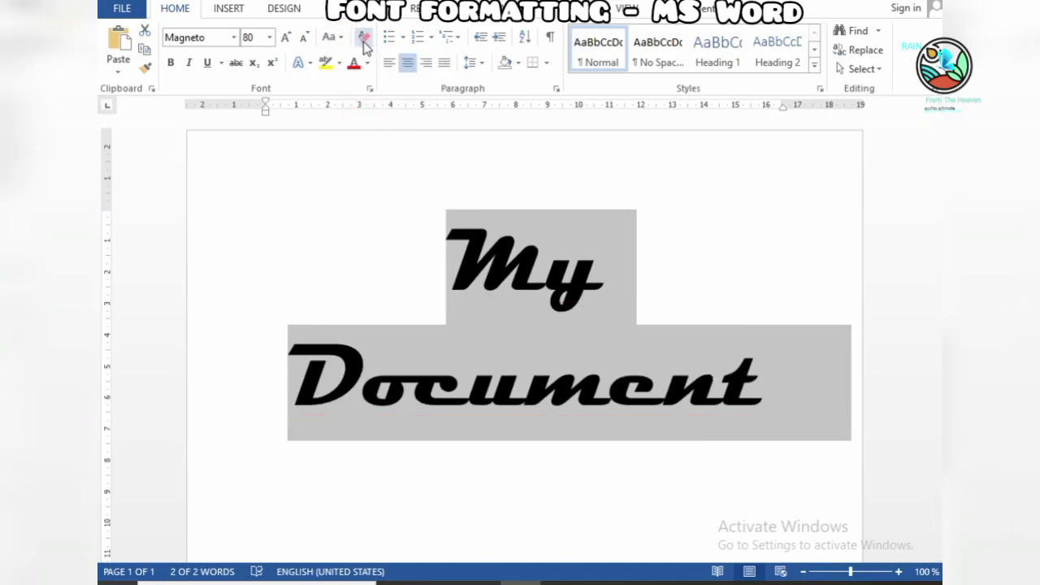
# - Toggle Bold and Italic off, apply a single underline and view the underline styles
pyautogui.click(170, 63)
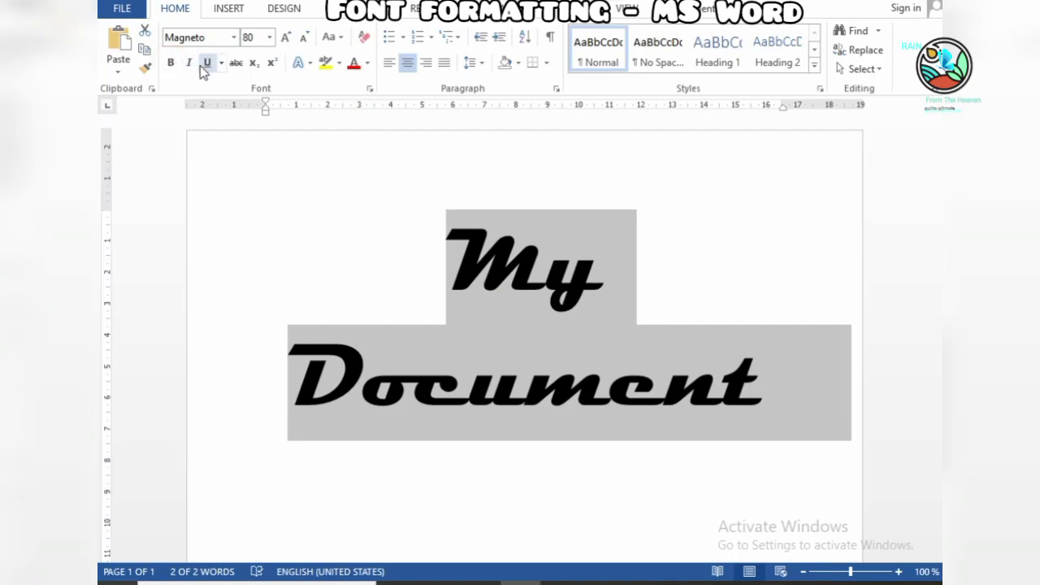
pyautogui.click(190, 63)
pyautogui.click(190, 63)
pyautogui.click(207, 64)
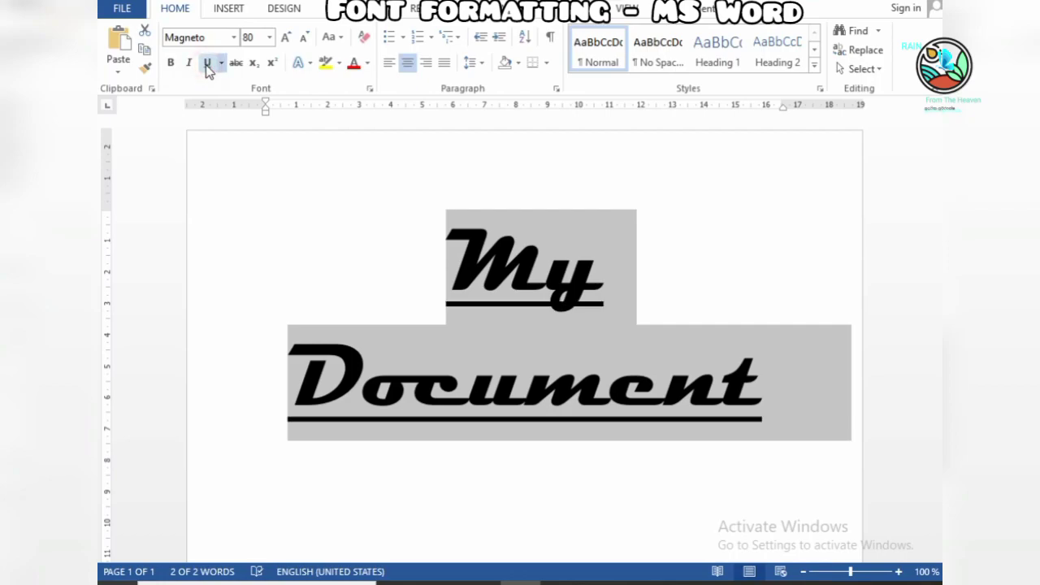
pyautogui.click(220, 65)
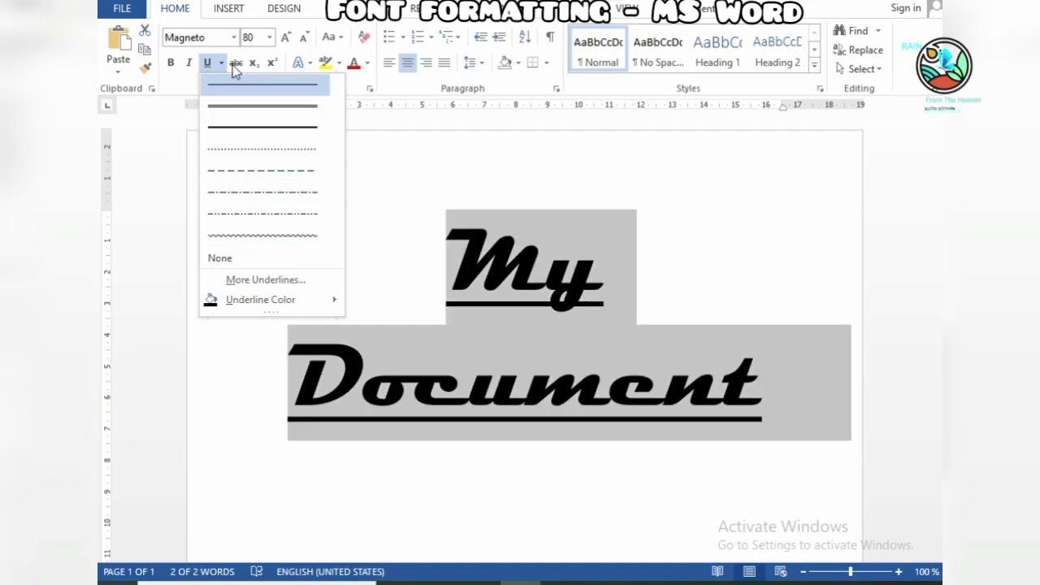
# - Toggle strikethrough, subscript and superscript on and off, then preview Text Effects styles
pyautogui.click(232, 63)
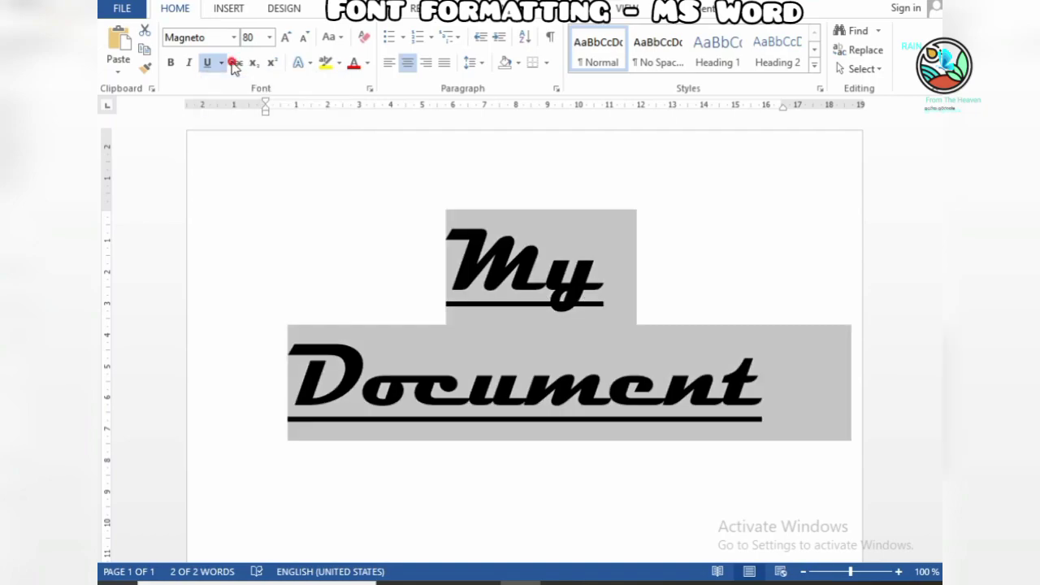
pyautogui.click(233, 63)
pyautogui.click(233, 63)
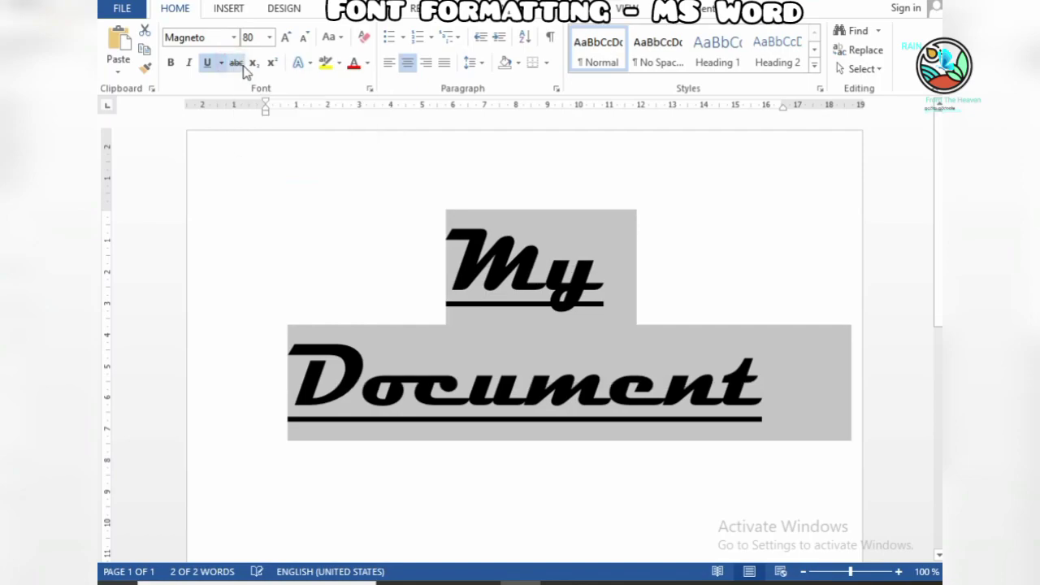
pyautogui.click(235, 65)
pyautogui.click(235, 66)
pyautogui.click(257, 67)
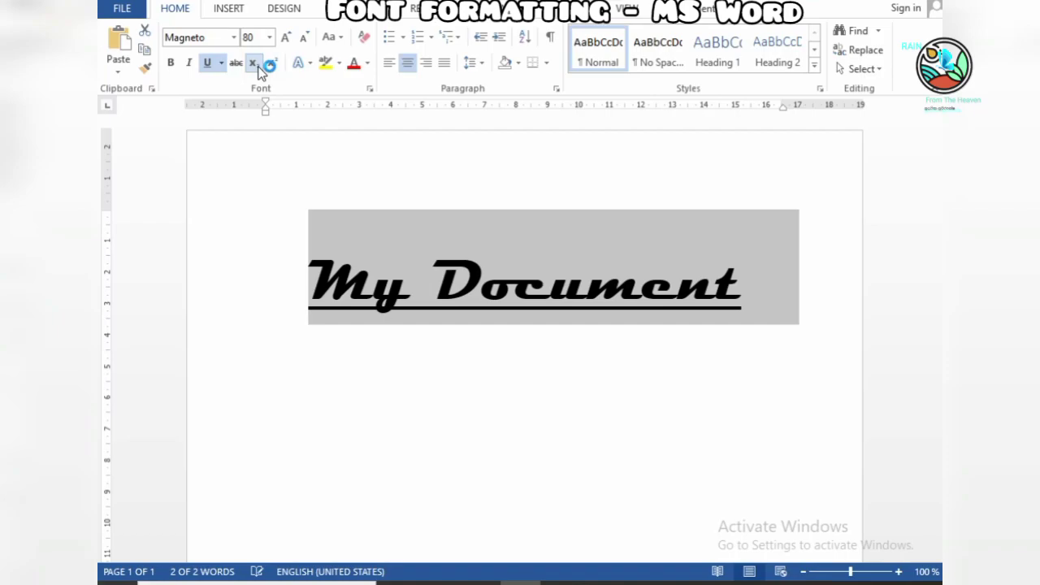
pyautogui.click(257, 67)
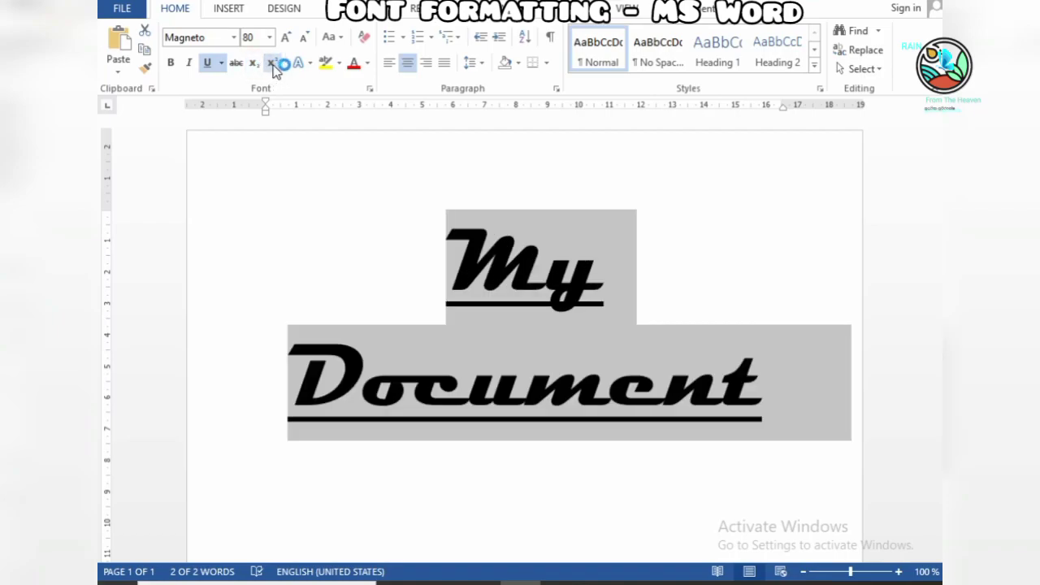
pyautogui.click(273, 65)
pyautogui.click(274, 65)
pyautogui.click(309, 65)
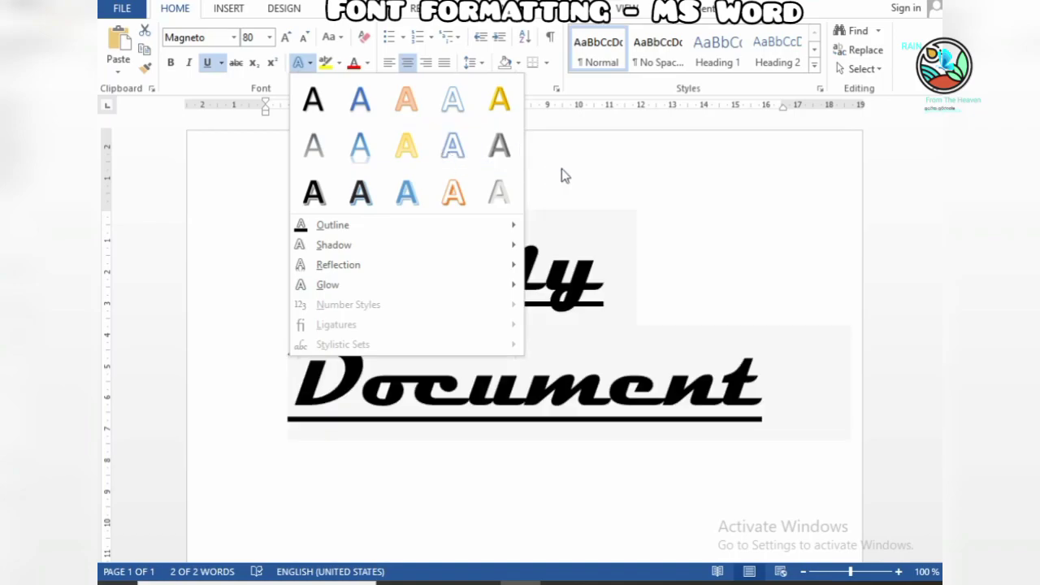
# - Give both lines of 'My Document' a purple font colour and yellow highlight
pyautogui.click(339, 64)
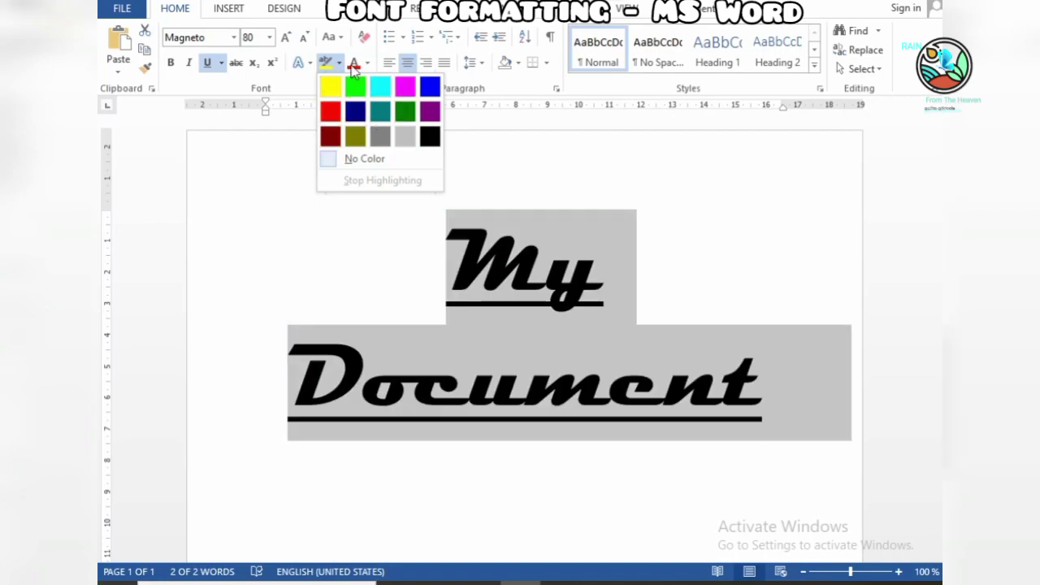
pyautogui.click(405, 136)
pyautogui.click(367, 65)
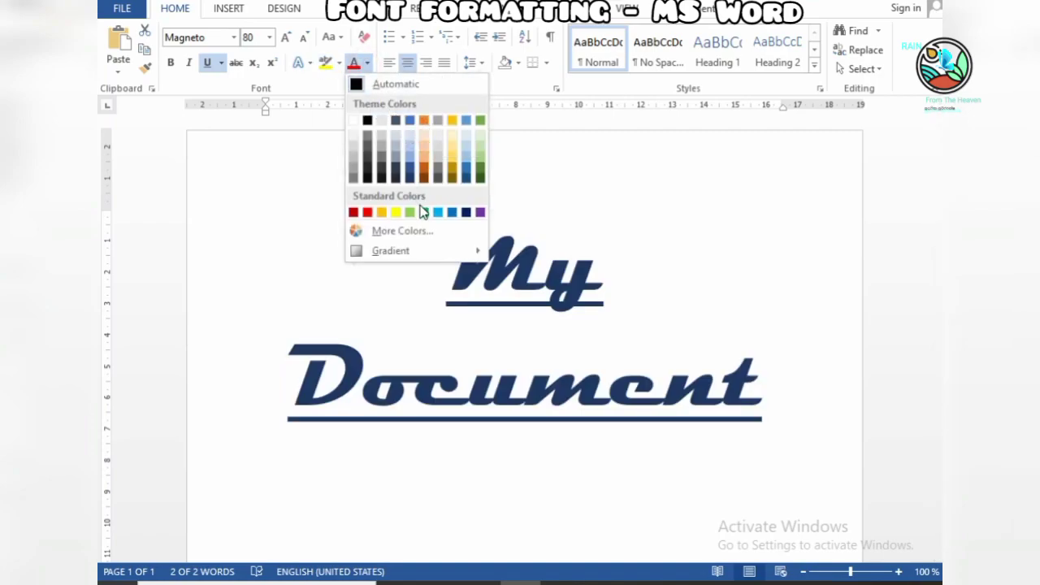
pyautogui.click(481, 213)
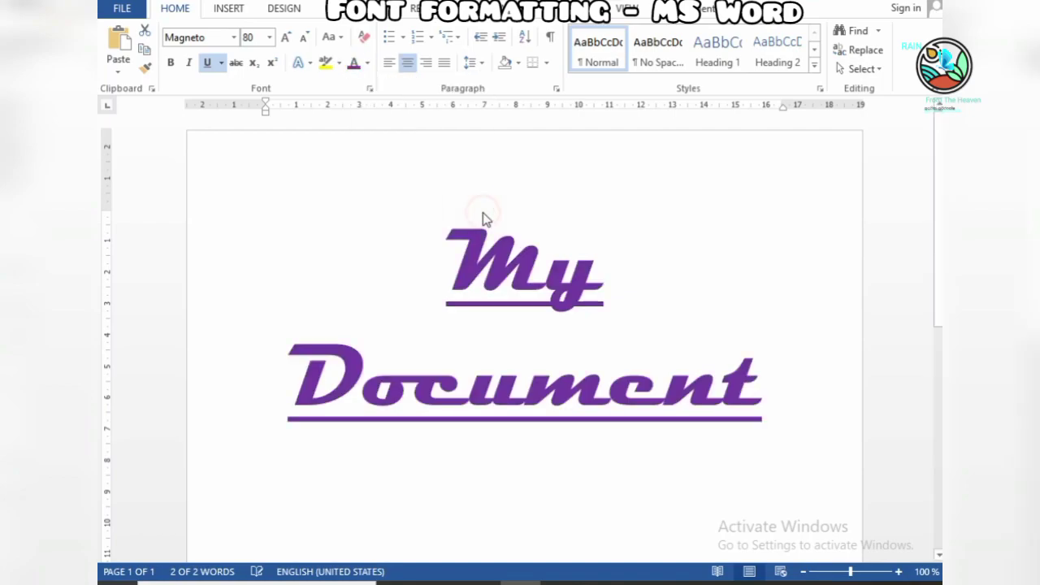
pyautogui.click(300, 63)
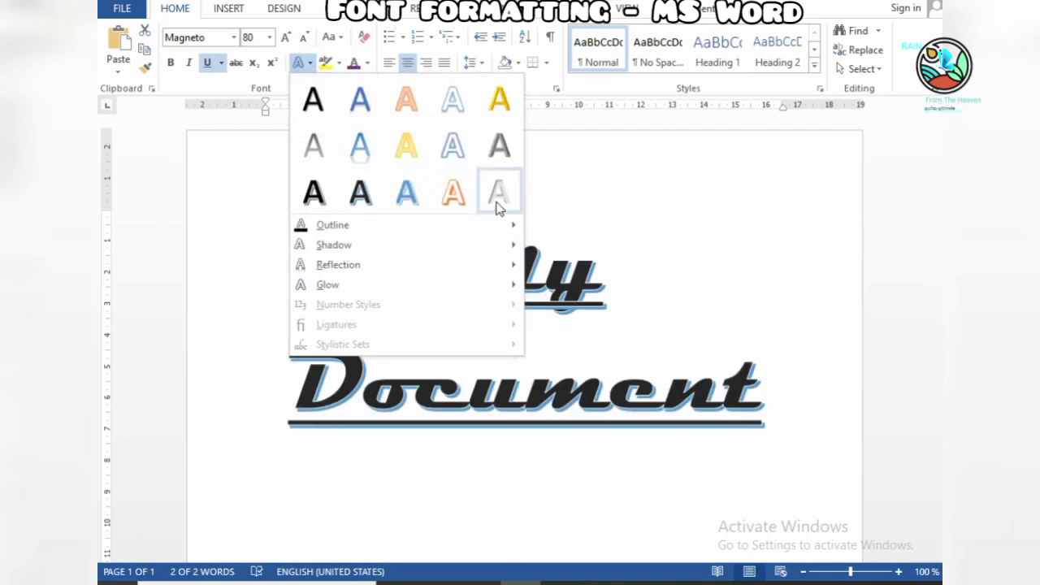
pyautogui.click(553, 177)
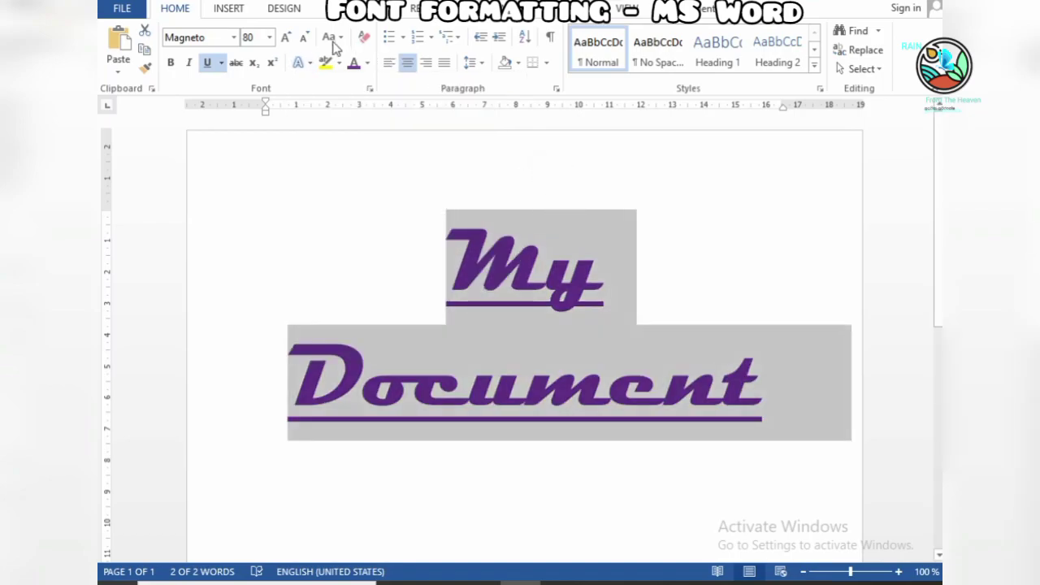
pyautogui.click(325, 64)
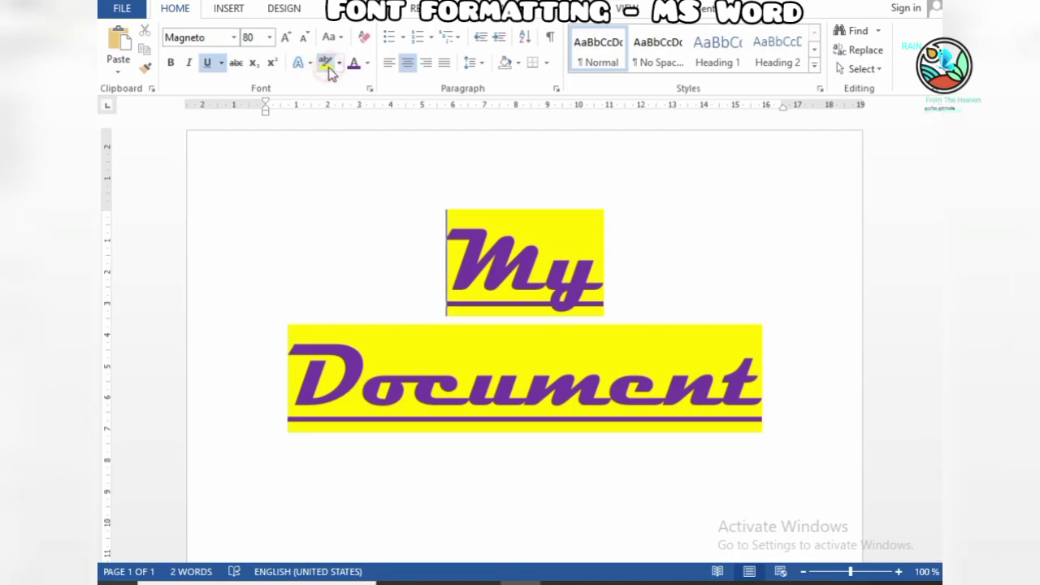
# - Select both heading lines, set highlight to No Color, and preview grey shading colours
pyautogui.click(428, 244)
pyautogui.moveTo(482, 350); pyautogui.dragTo(520, 425)
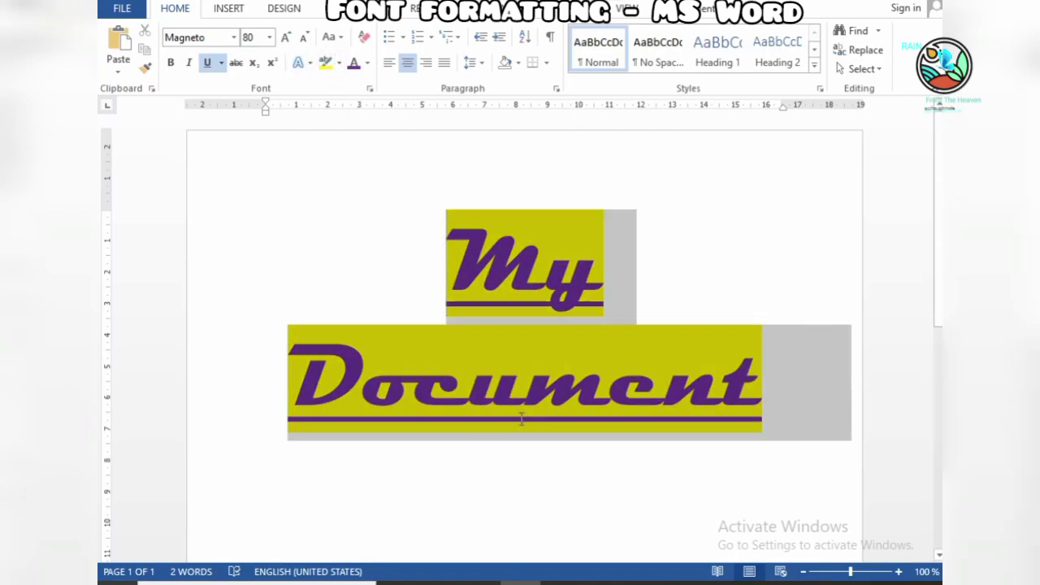
pyautogui.click(339, 63)
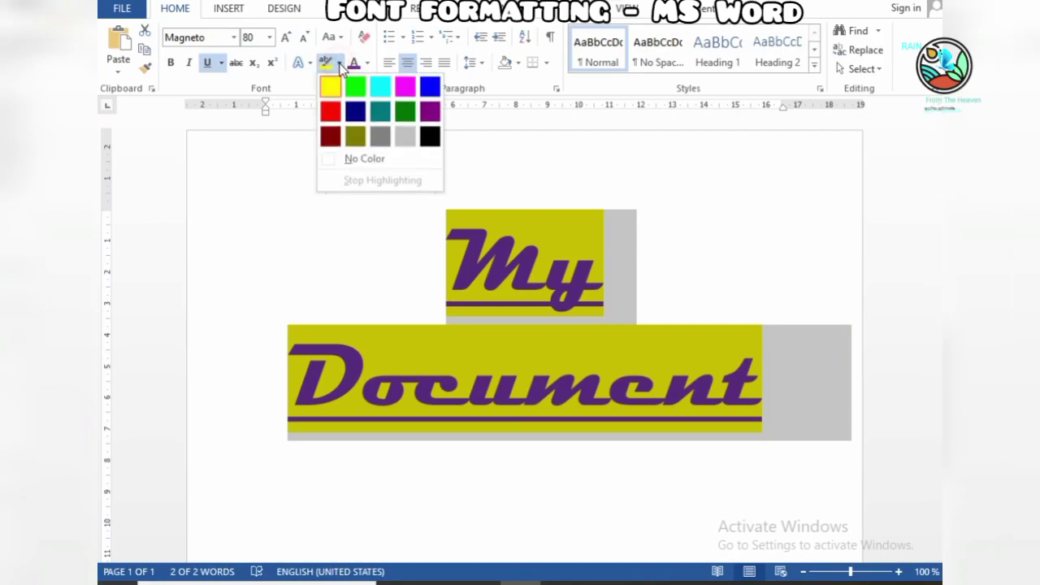
pyautogui.click(368, 159)
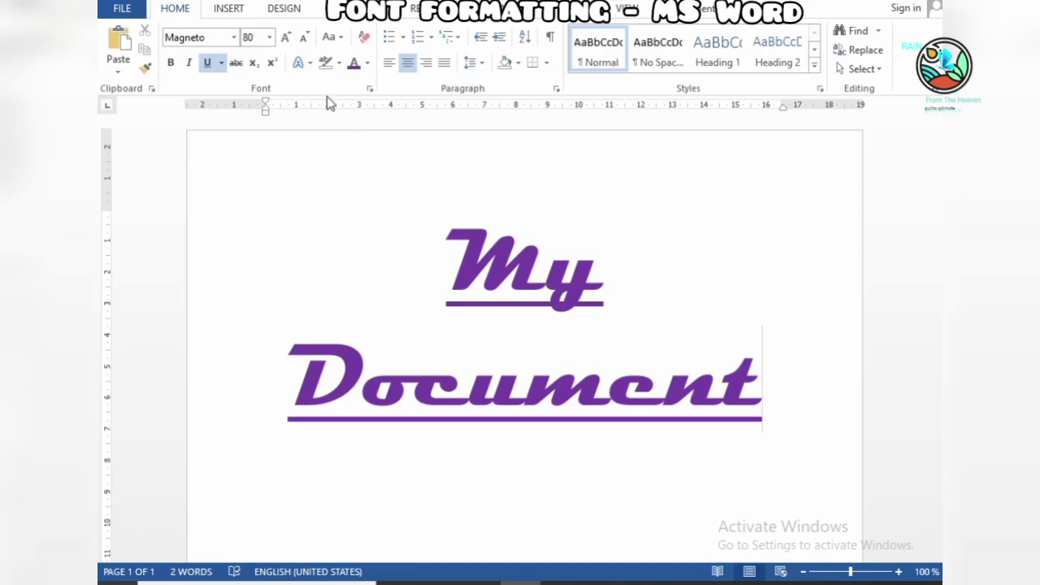
pyautogui.click(517, 63)
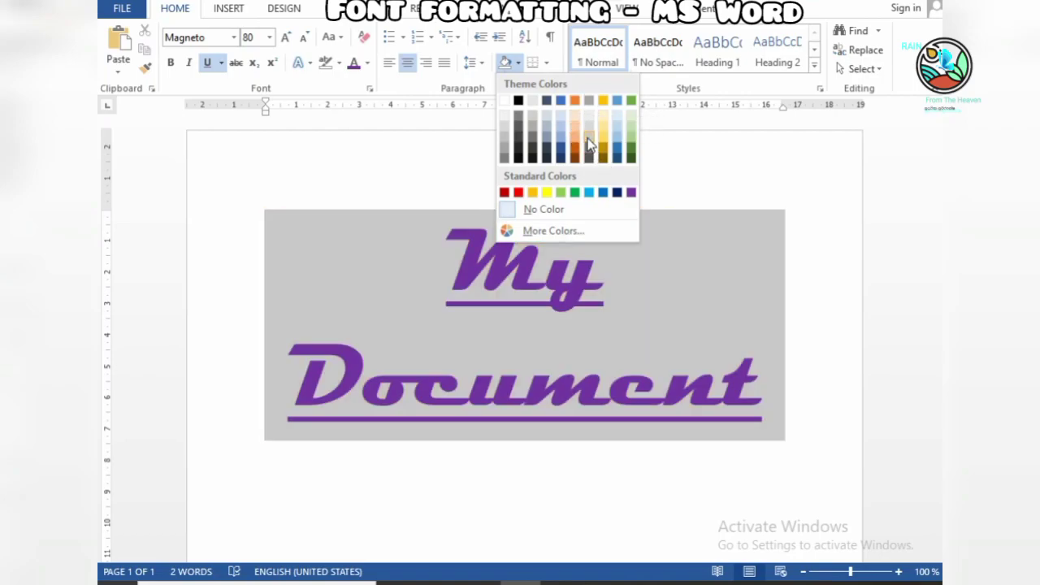
# - Apply grey shading behind the heading, try Justify, Right and Center, then align left
pyautogui.click(587, 140)
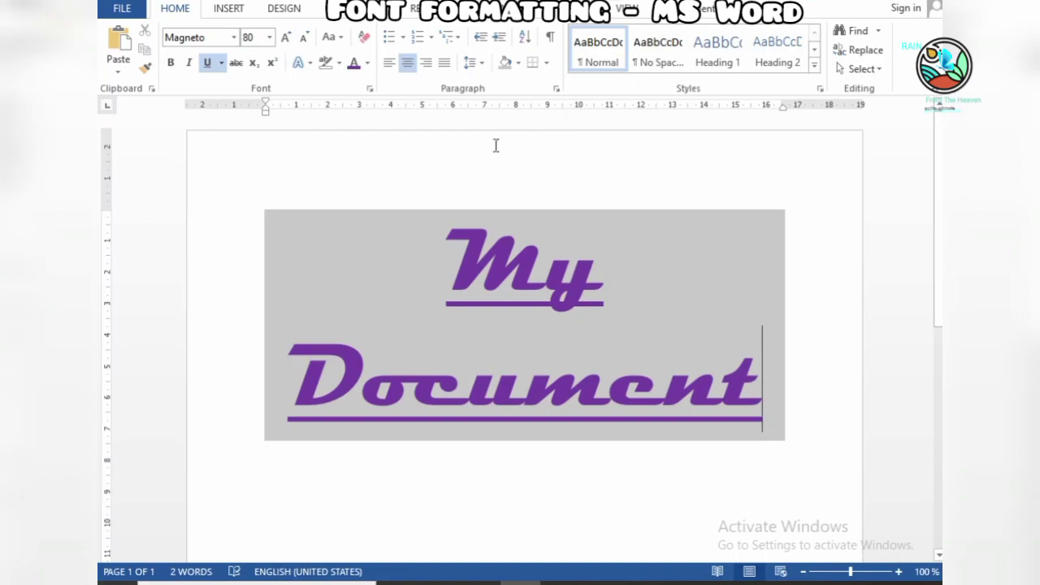
pyautogui.click(443, 65)
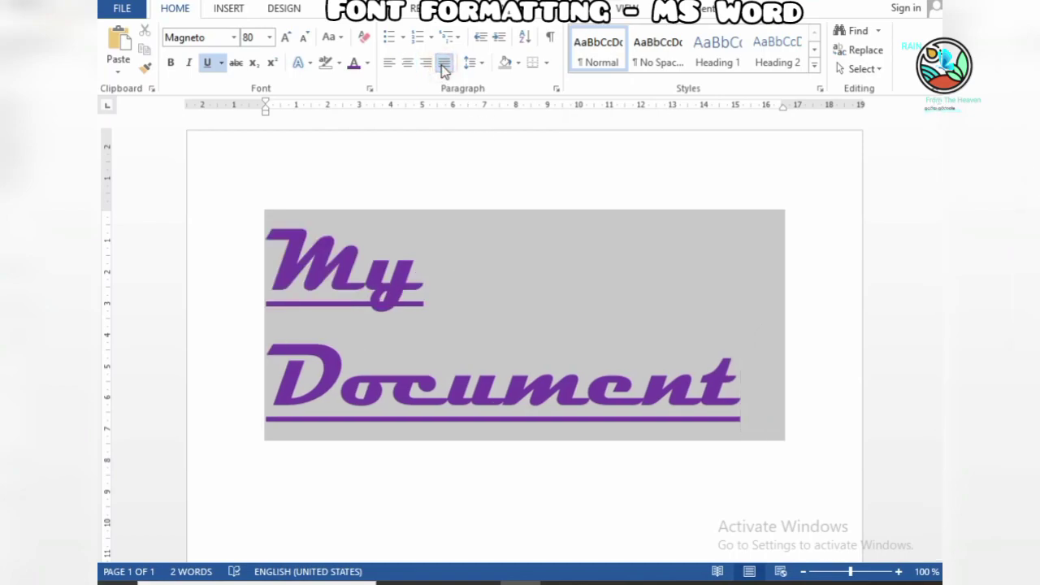
pyautogui.click(427, 64)
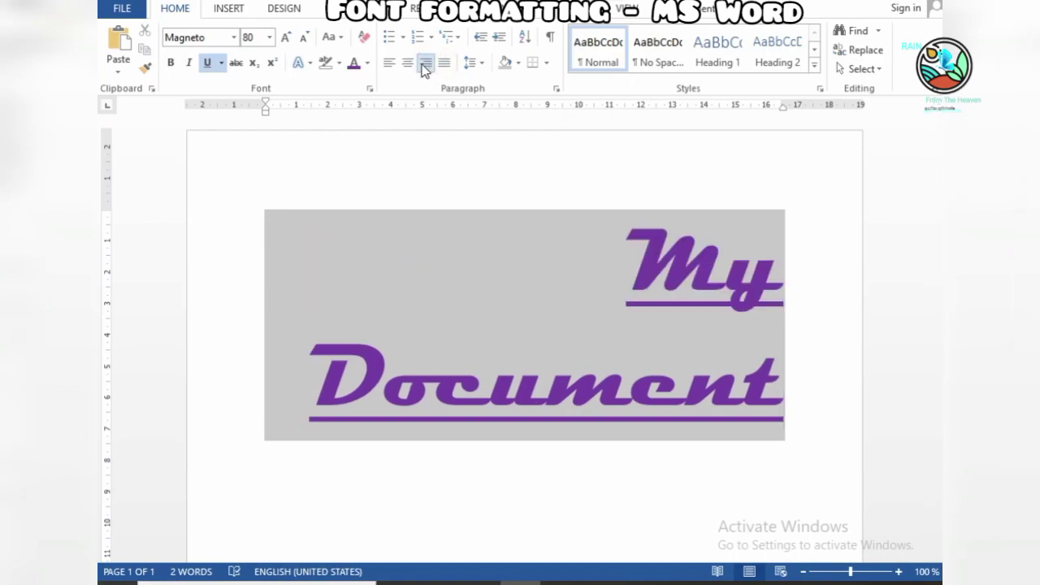
pyautogui.click(408, 65)
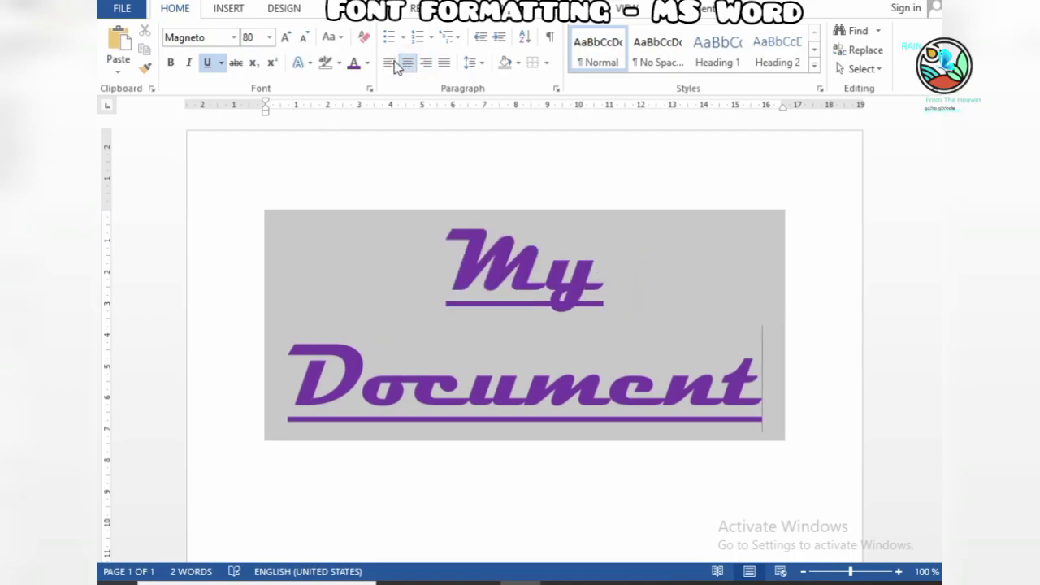
pyautogui.click(390, 64)
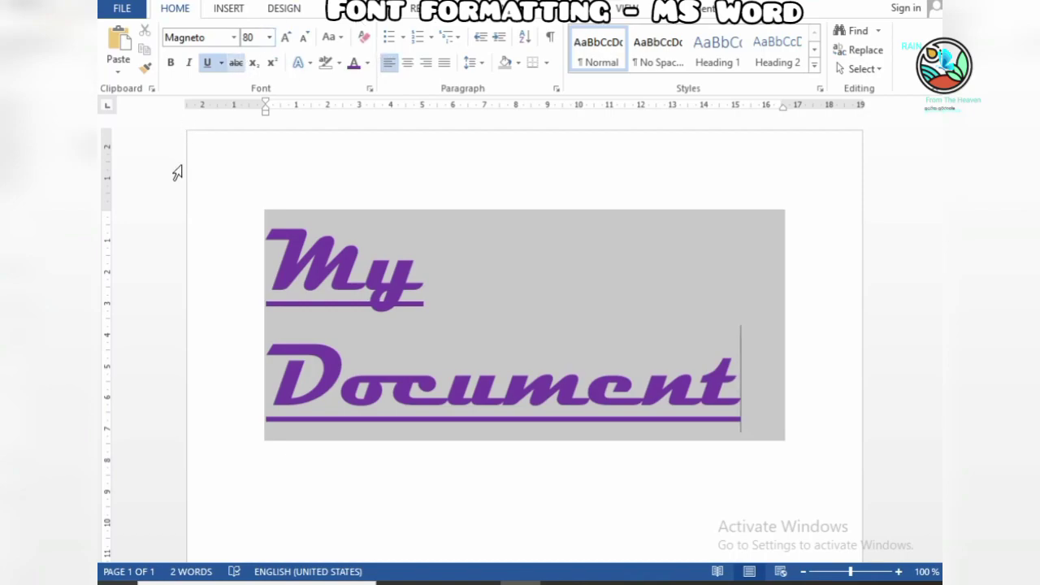
# - Apply checkmark bullets from the Bullet Library to the heading
pyautogui.click(391, 38)
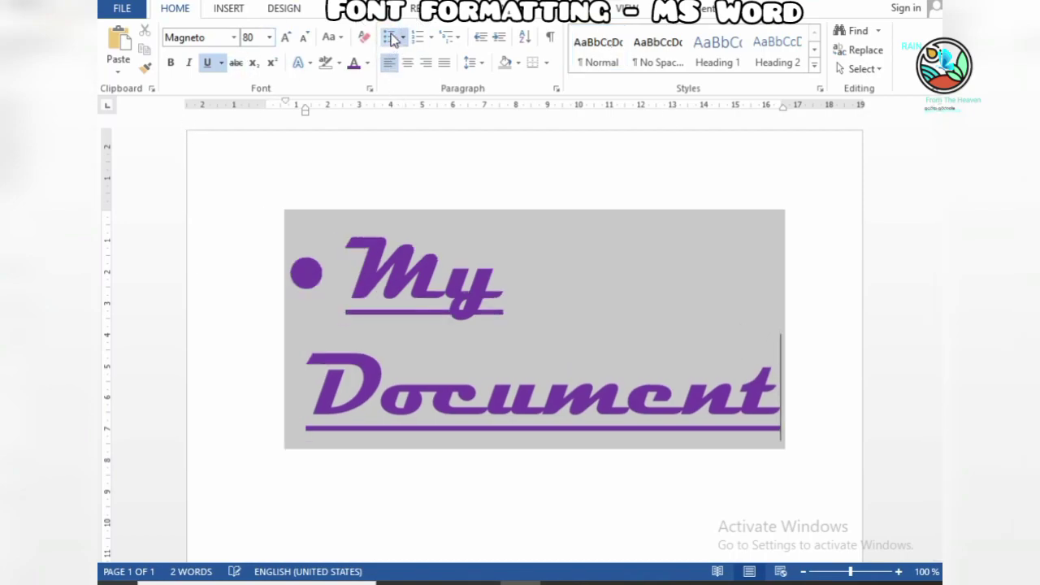
pyautogui.click(404, 39)
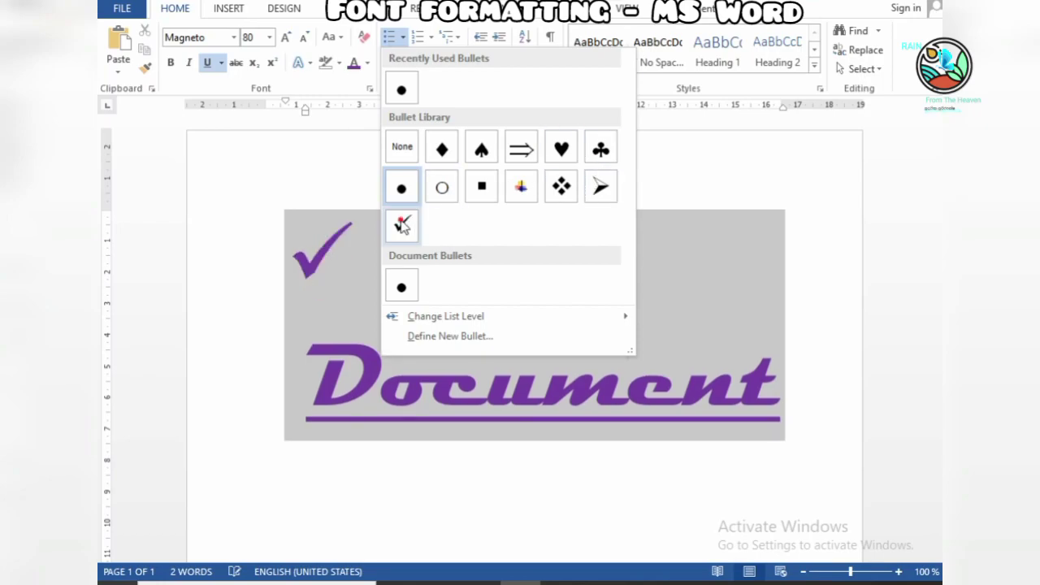
pyautogui.click(403, 226)
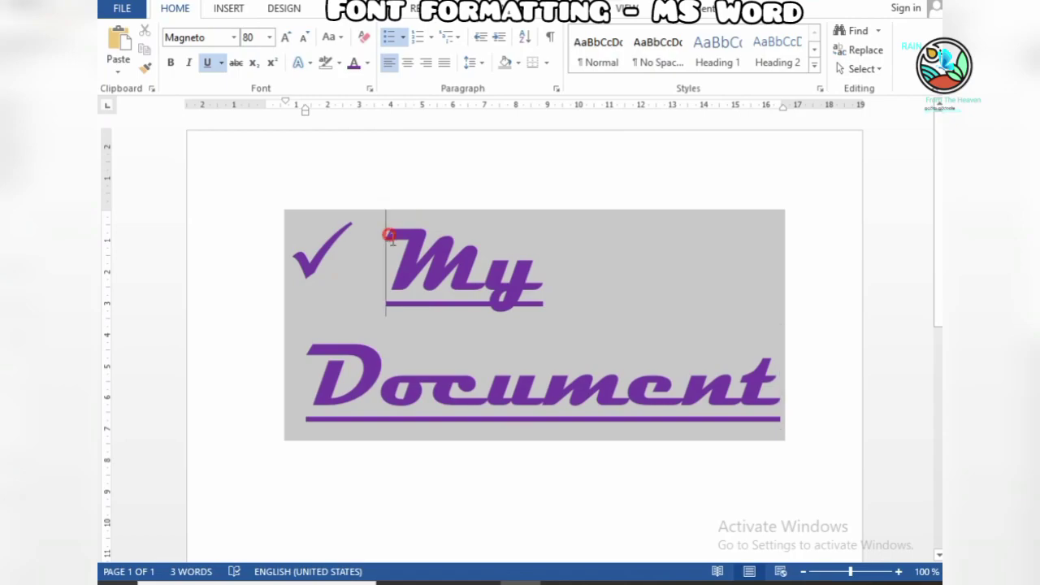
# - Apply roman-numeral numbering to both heading lines, then remove the numbering
pyautogui.moveTo(390, 235); pyautogui.dragTo(453, 361)
pyautogui.moveTo(533, 404); pyautogui.dragTo(666, 425)
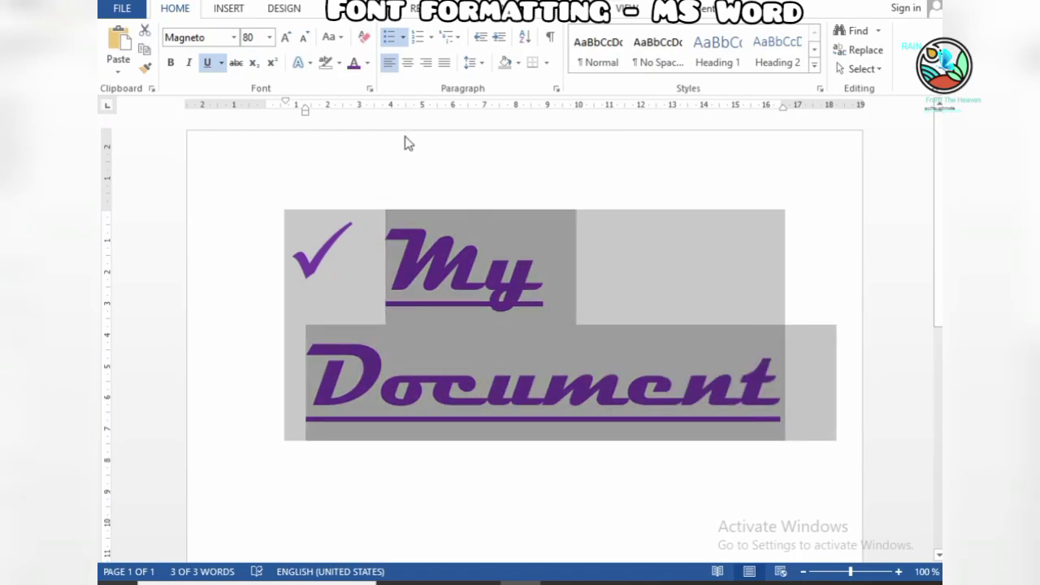
pyautogui.click(429, 41)
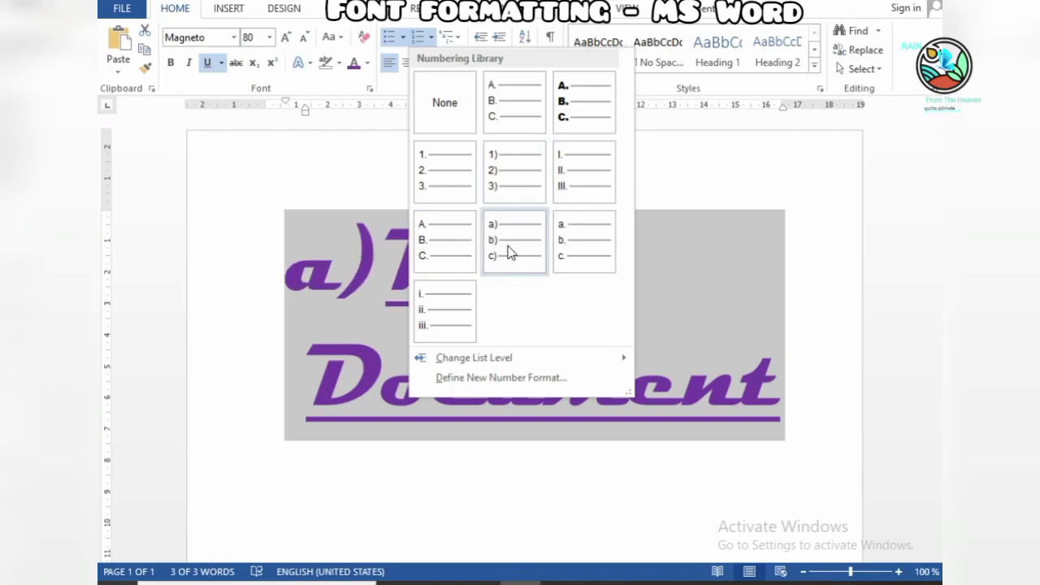
pyautogui.click(463, 312)
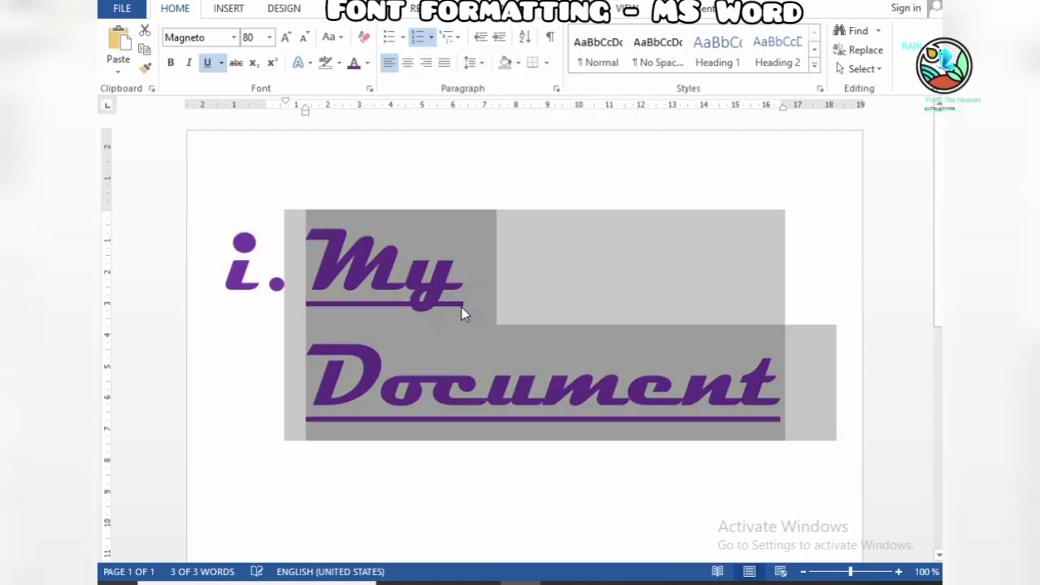
pyautogui.click(418, 37)
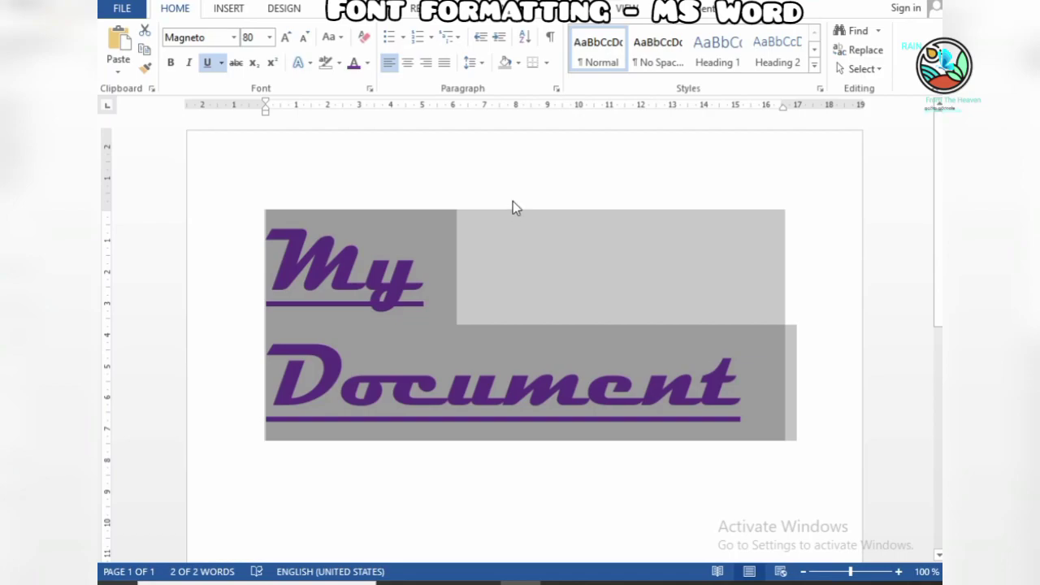
pyautogui.click(513, 258)
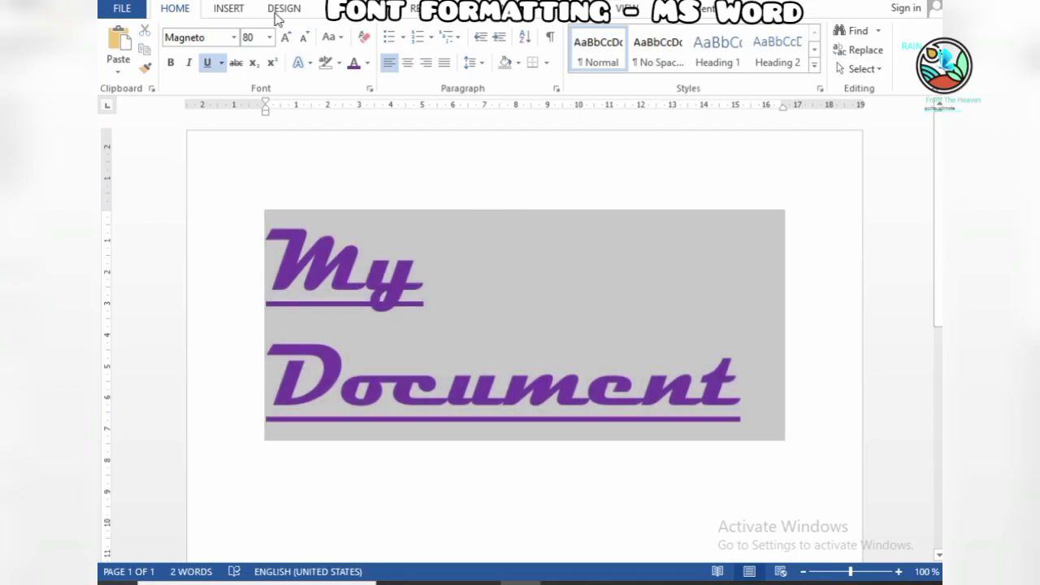
# - Start Save As and pick the Documents folder as the save location
pyautogui.click(130, 9)
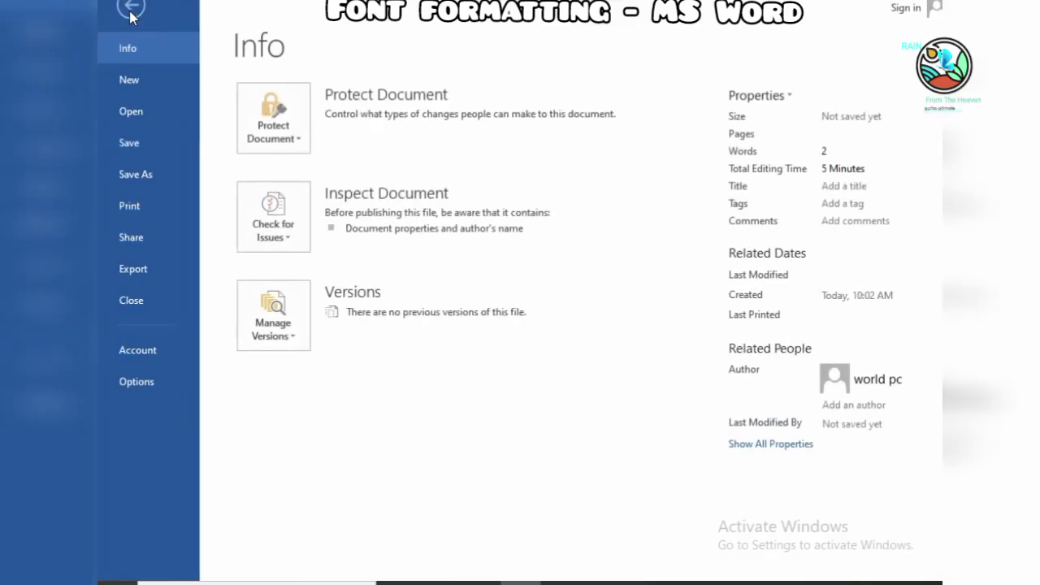
pyautogui.click(141, 139)
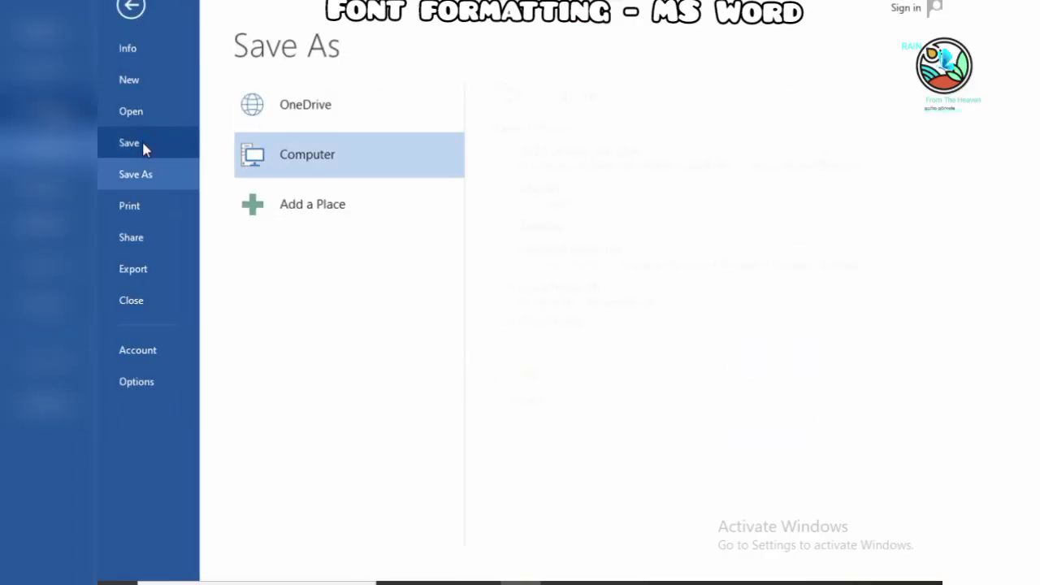
pyautogui.click(502, 382)
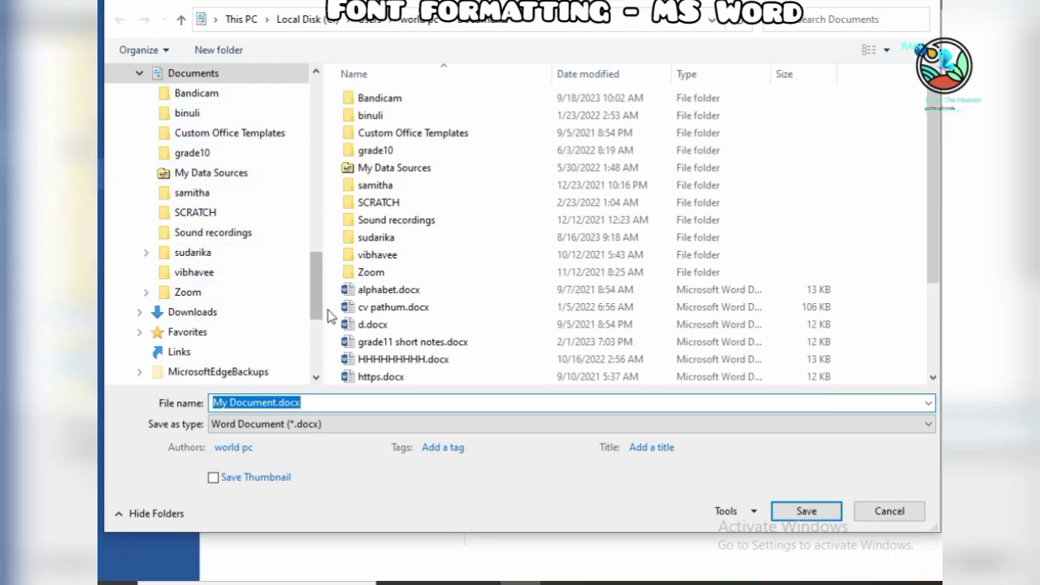
pyautogui.moveTo(316, 284); pyautogui.dragTo(319, 165)
pyautogui.click(186, 95)
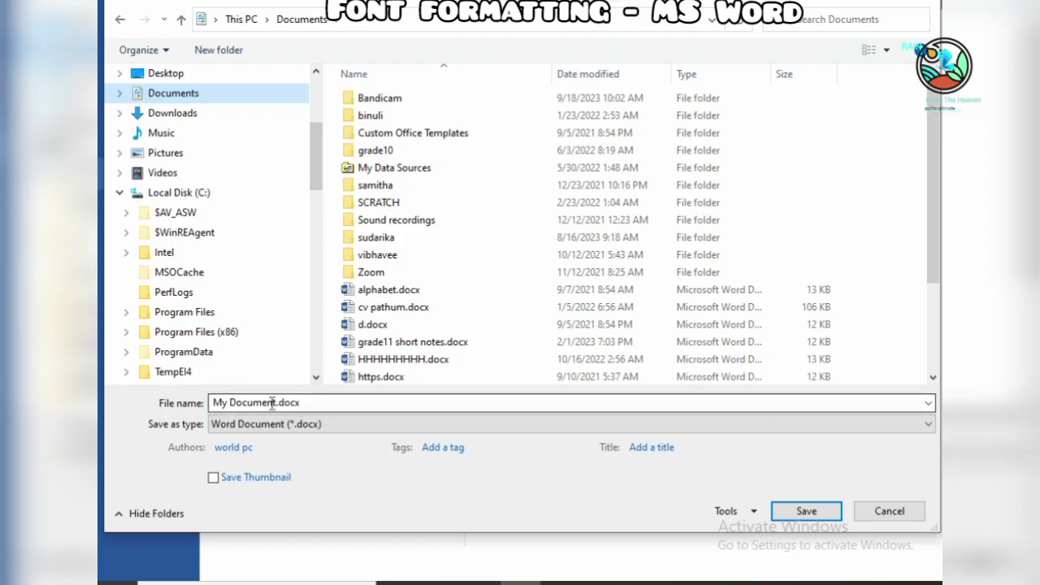
# - Name the file 'my document' and save it as a Word document
pyautogui.moveTo(314, 401); pyautogui.dragTo(210, 402)
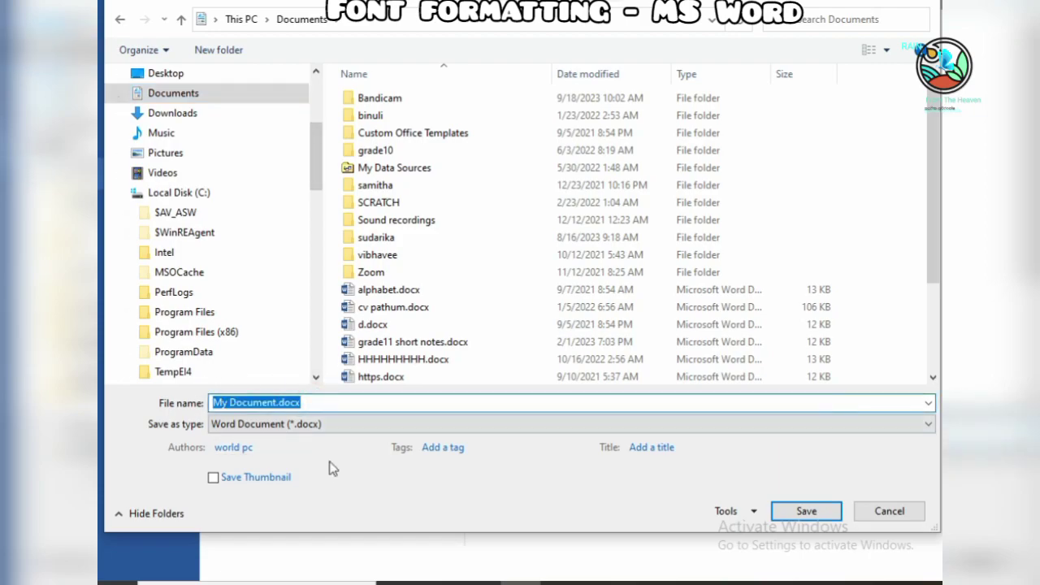
pyautogui.write('my')
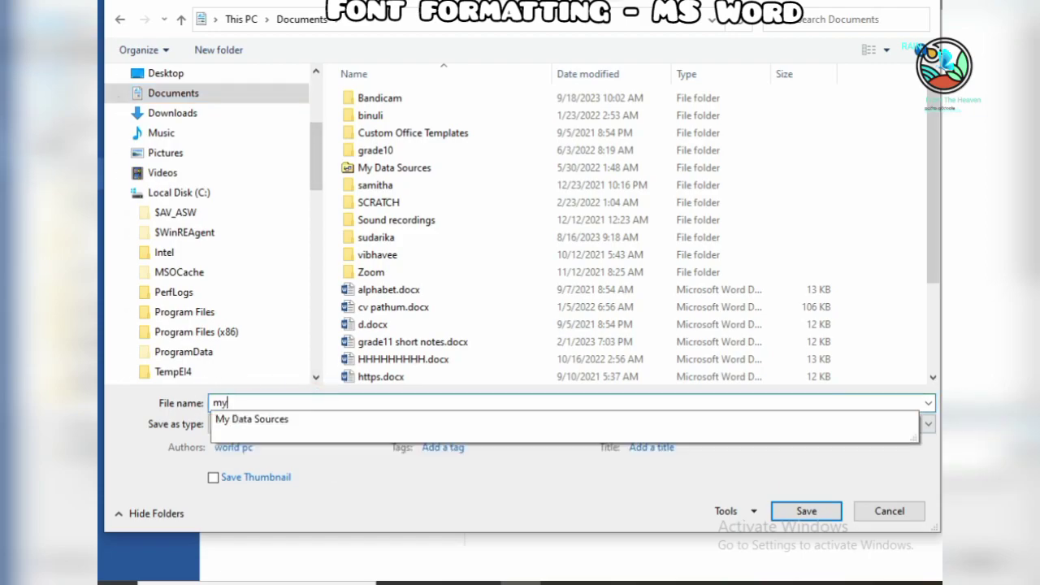
pyautogui.write(' document')
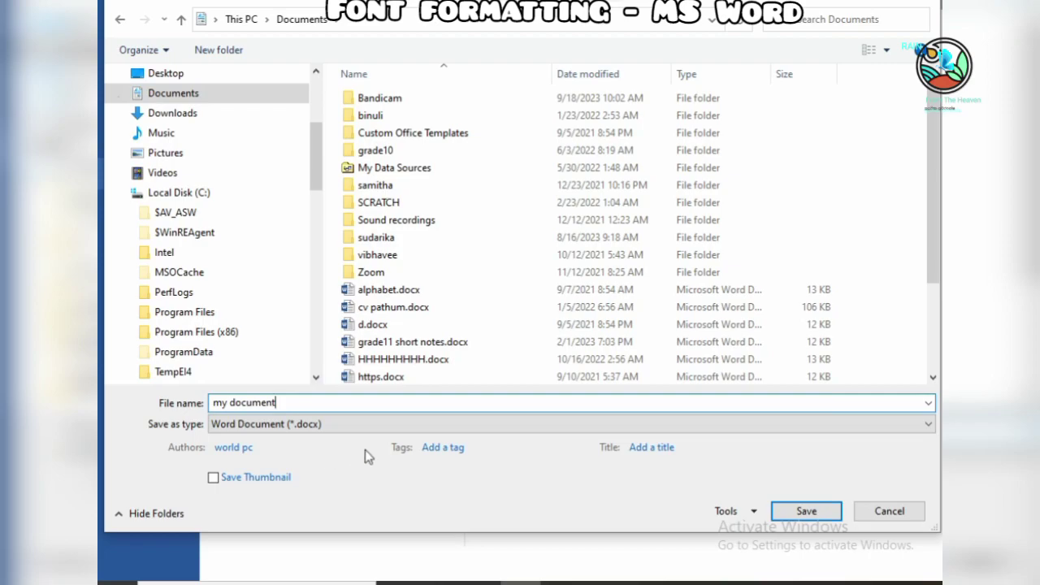
pyautogui.click(785, 514)
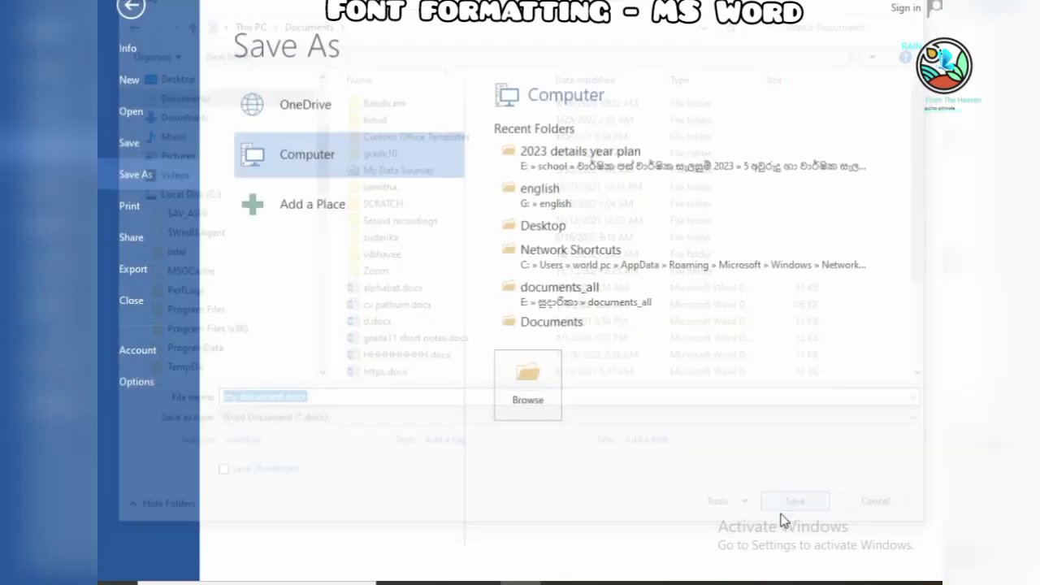